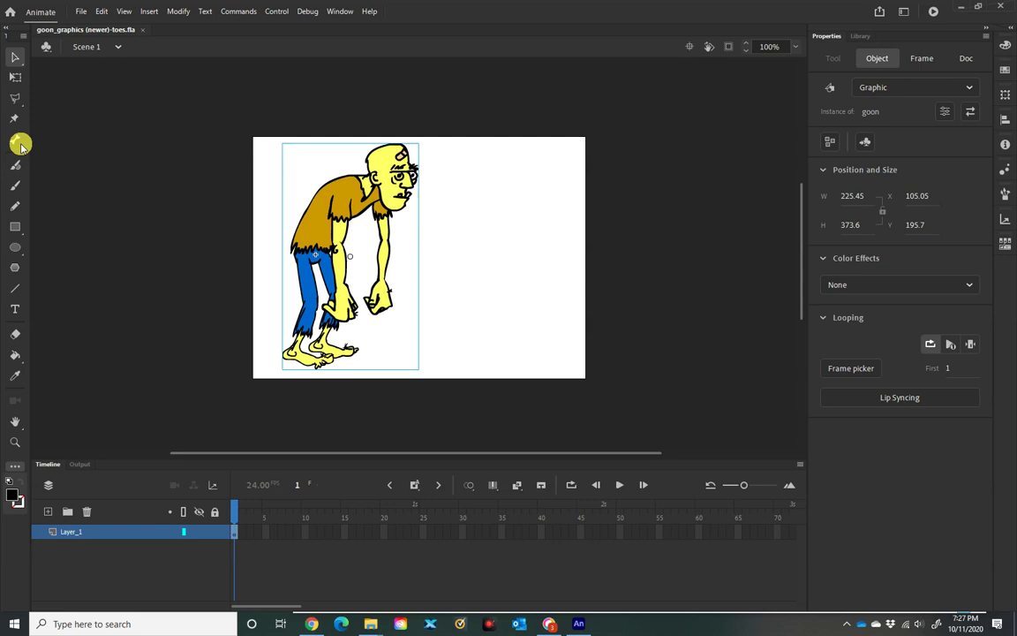
Open the goon symbol for editing and fit the whole stage in the window
double_click(331, 226)
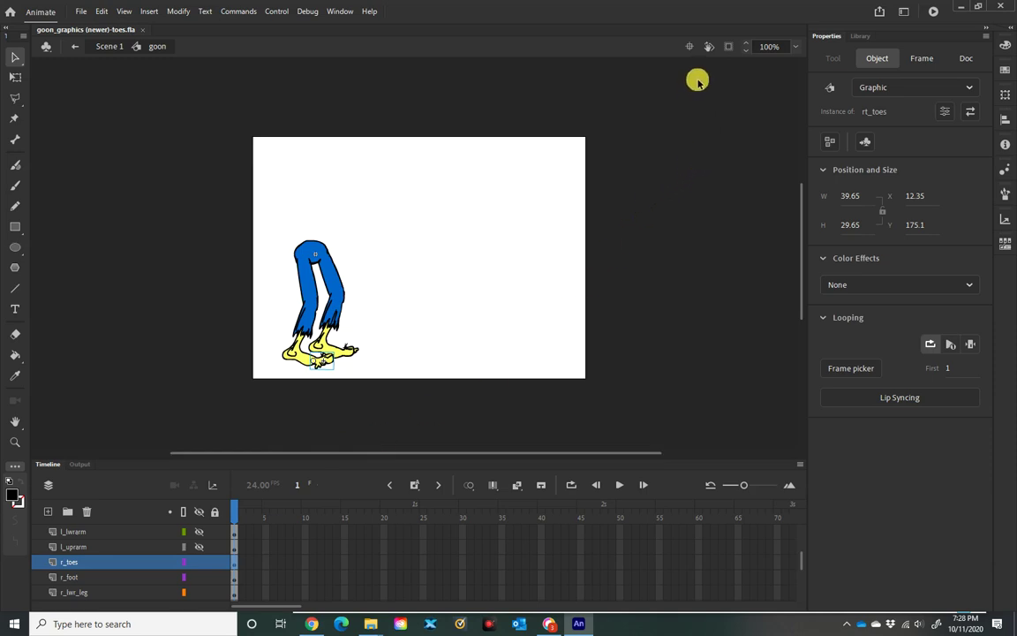
click(796, 48)
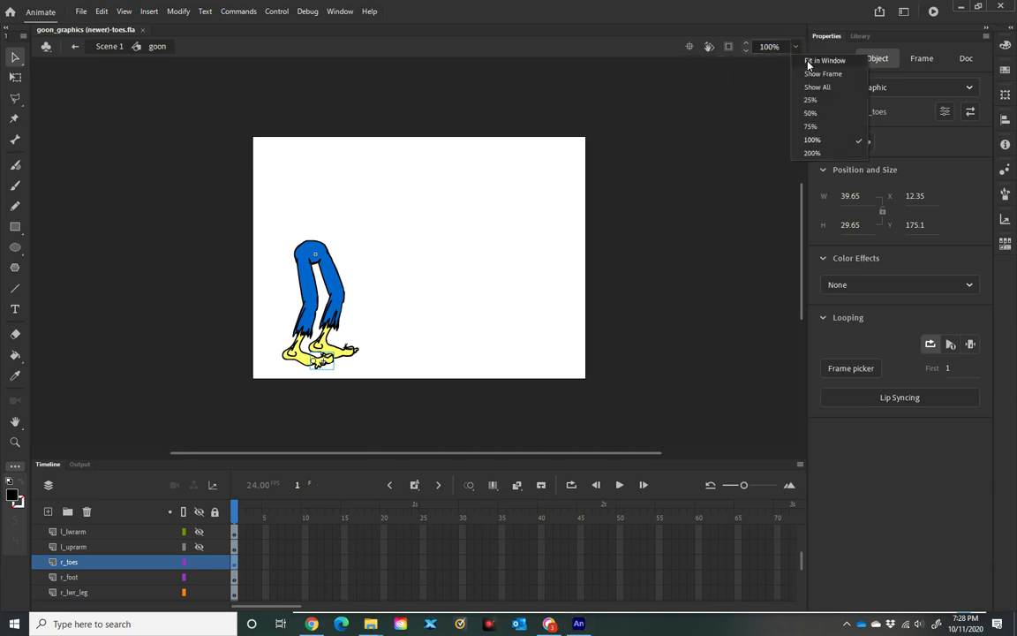
click(807, 61)
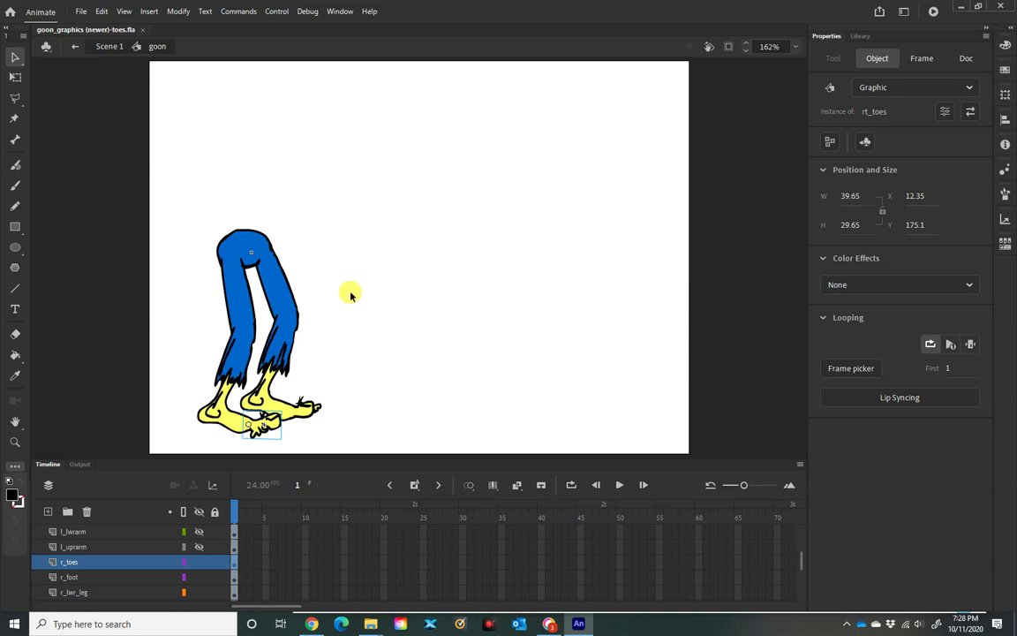
Switch to the Bone Tool and begin placing a bone at the legs' hip
click(254, 248)
click(17, 140)
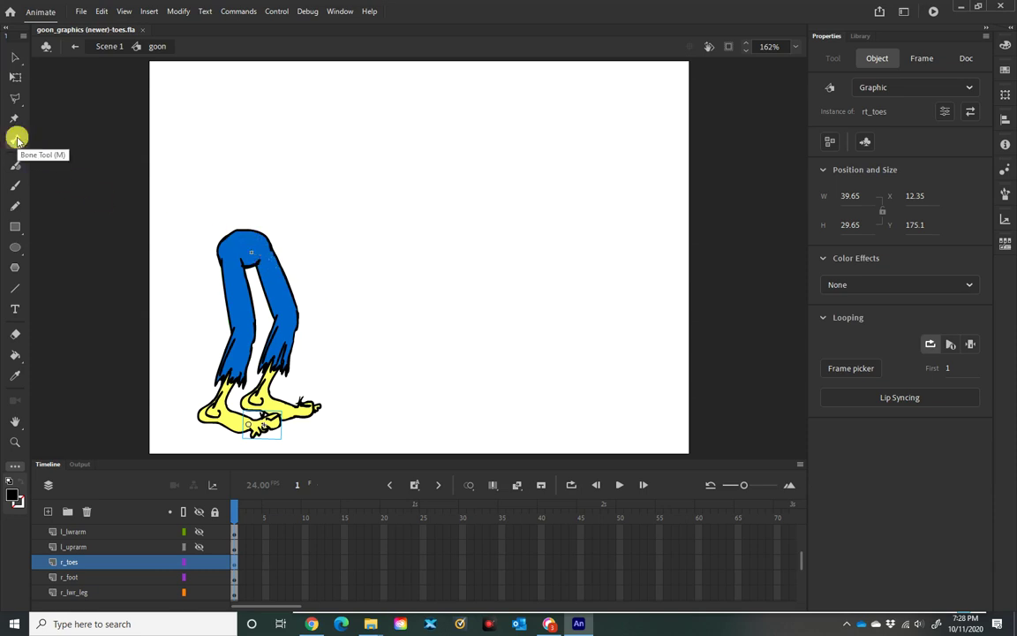
click(236, 256)
drag(240, 258, 256, 262)
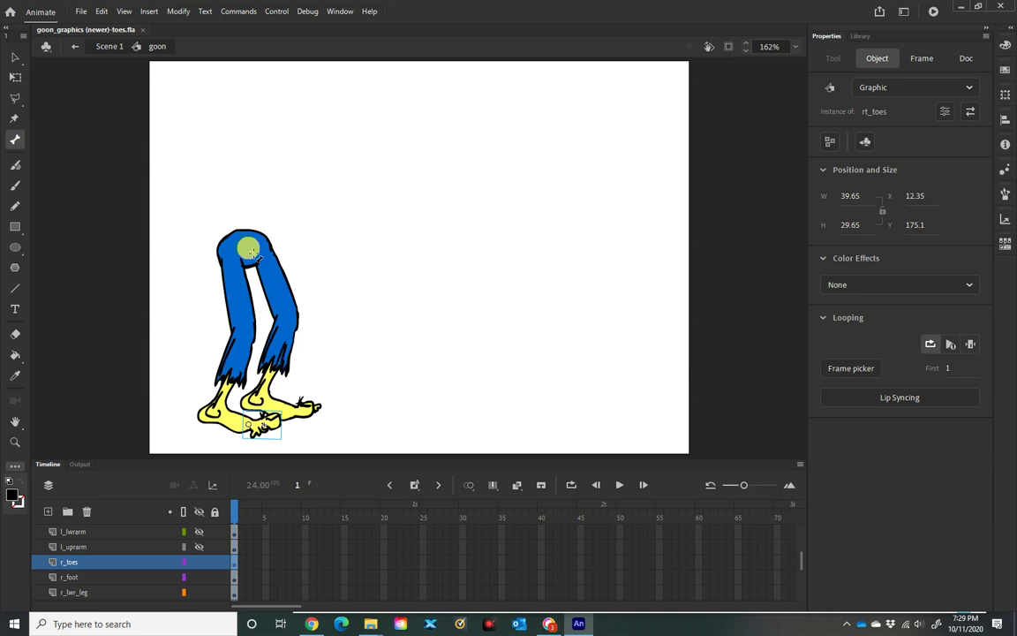
Draw bones from the hip down the right thigh to the knee and along the shin
mouse_move(253, 253)
mouse_down()
mouse_move(275, 266)
mouse_move(265, 258)
mouse_up()
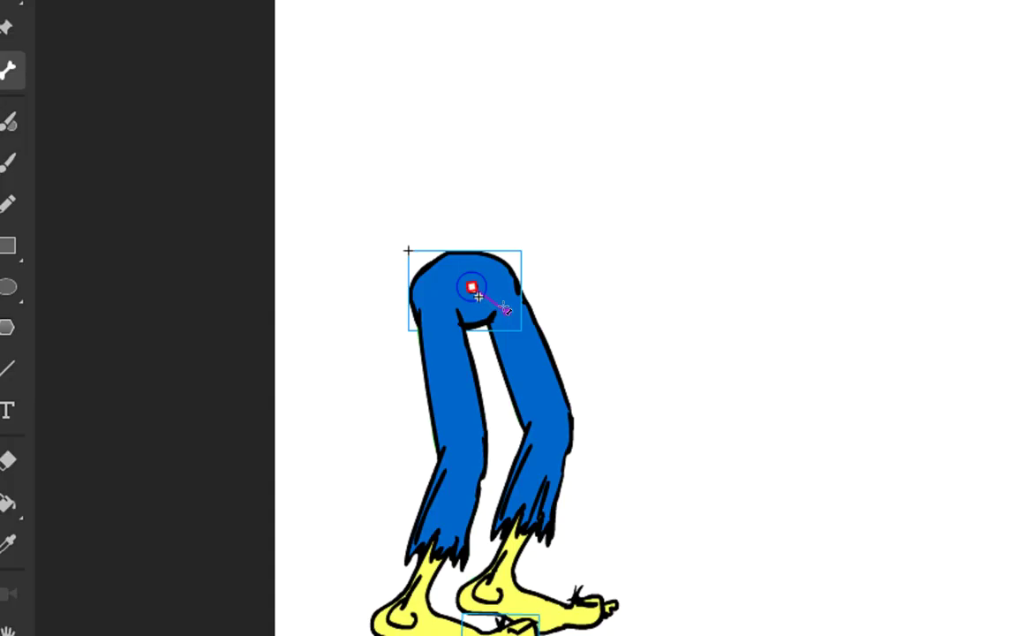
mouse_move(506, 309)
mouse_down()
mouse_move(526, 338)
mouse_move(491, 292)
mouse_move(478, 298)
mouse_move(465, 282)
mouse_move(506, 307)
mouse_up()
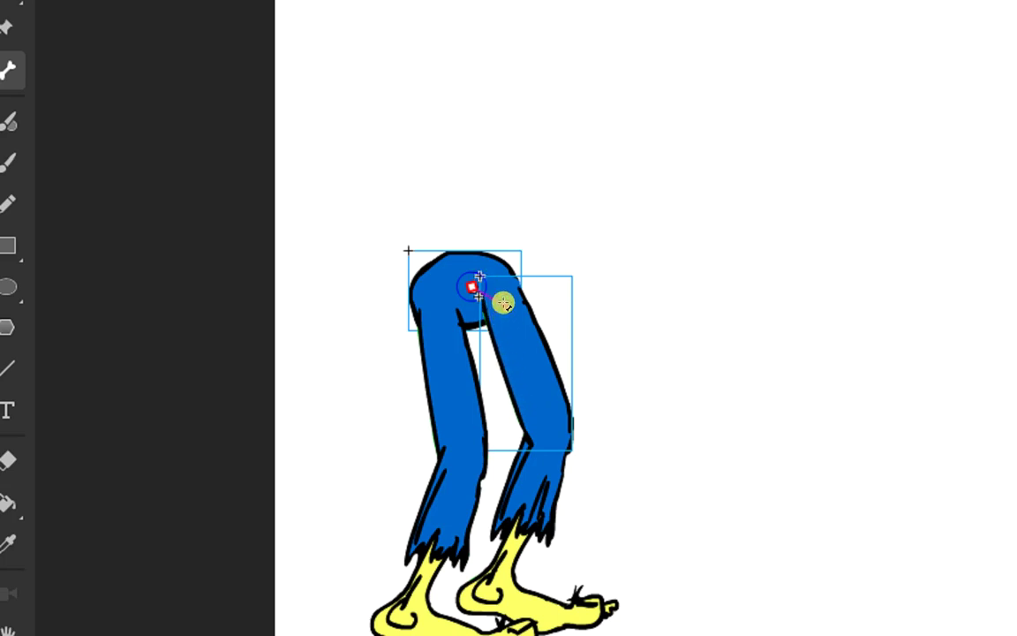
drag(503, 304, 535, 382)
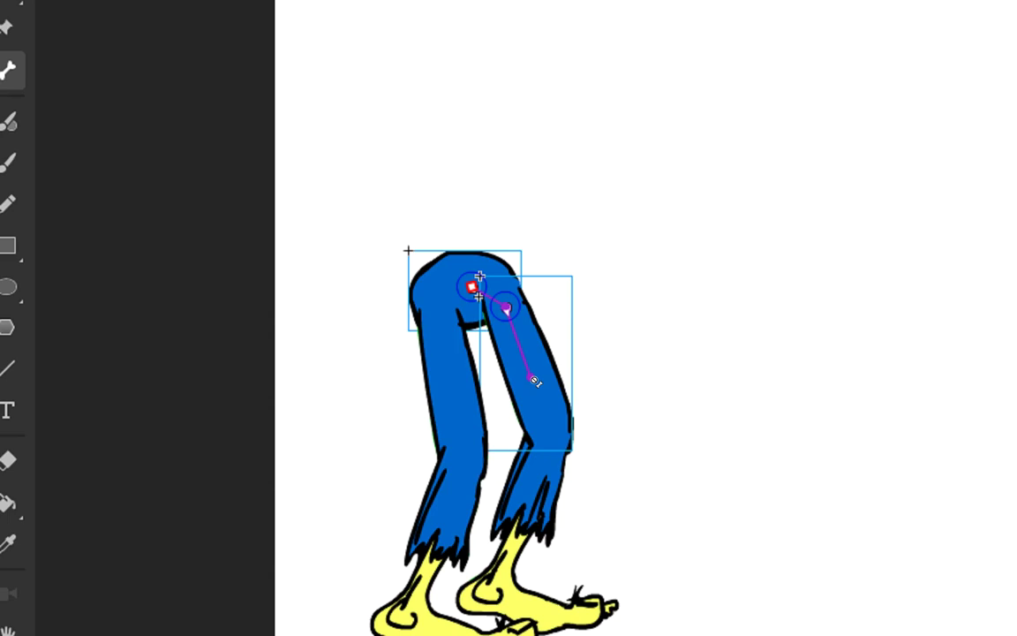
drag(535, 382, 549, 420)
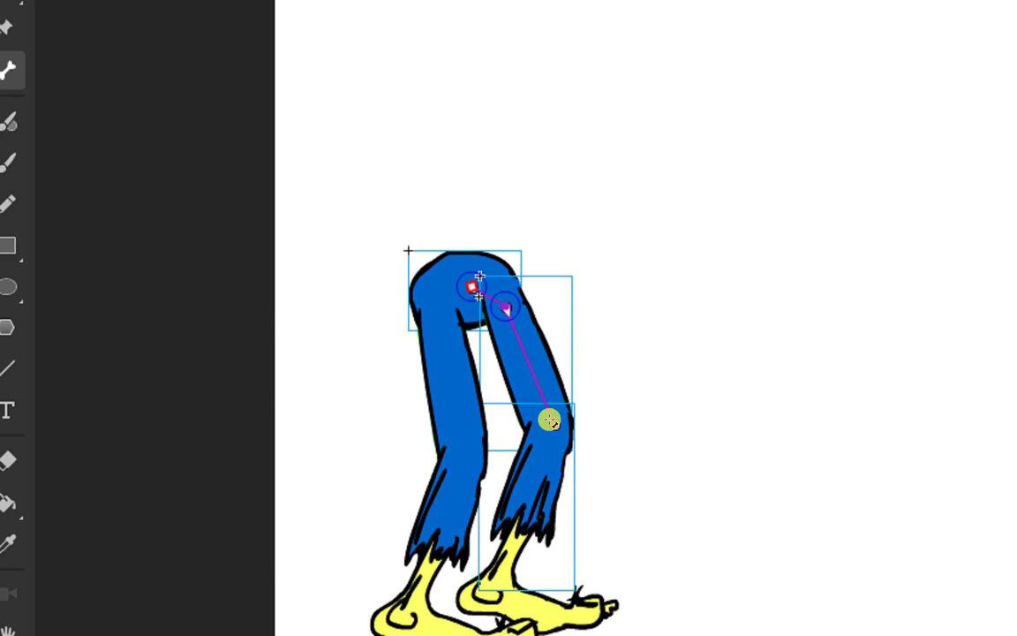
Extend the chain into the right foot and add a foot bone from ankle to toes
drag(549, 420, 496, 534)
mouse_move(496, 484)
mouse_down()
mouse_move(494, 532)
mouse_move(494, 474)
mouse_up()
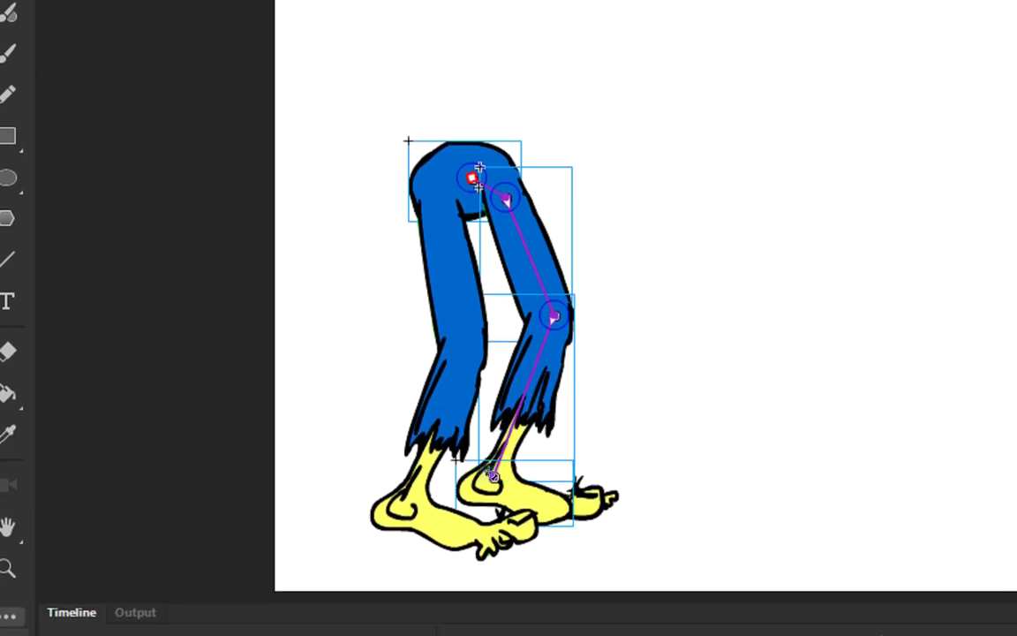
click(484, 466)
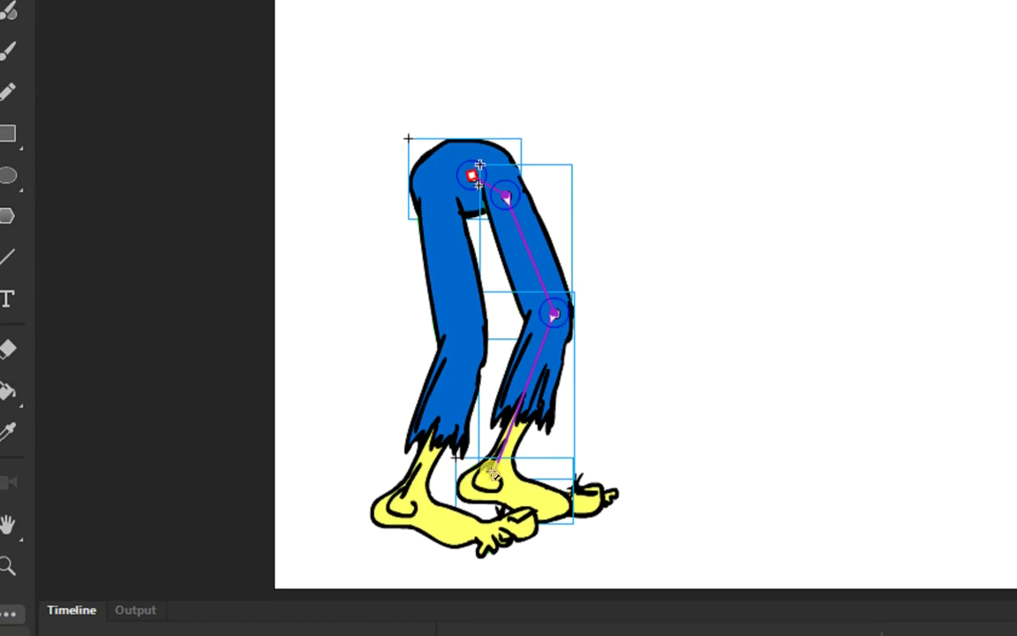
mouse_move(491, 472)
mouse_down()
mouse_move(562, 503)
mouse_move(571, 474)
mouse_up()
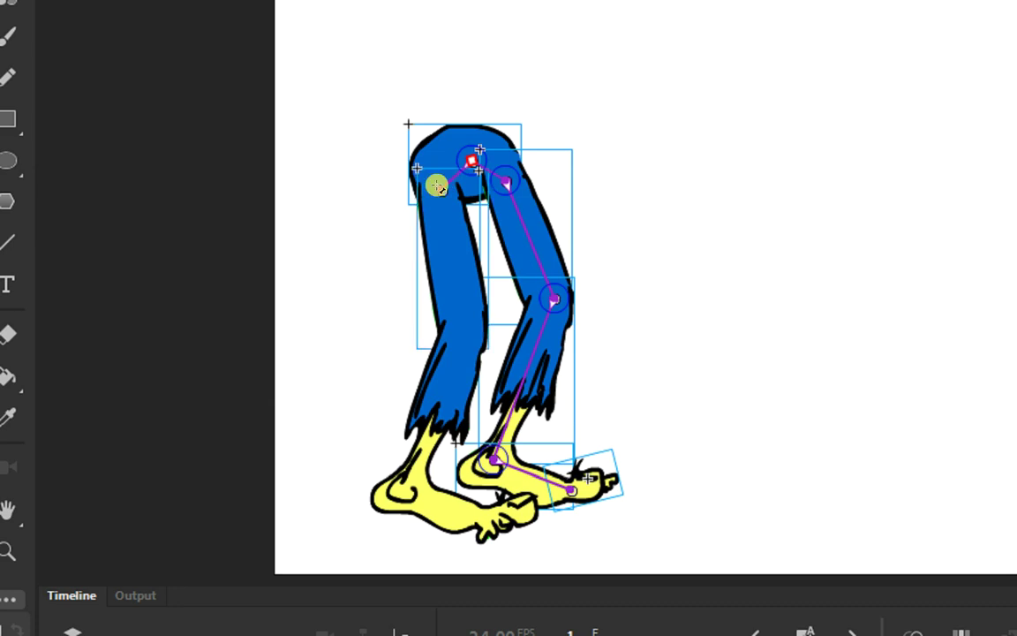
Draw the left-leg bones from the hip through the thigh down to the toes
mouse_move(439, 188)
mouse_down()
mouse_move(465, 332)
mouse_move(453, 444)
mouse_move(409, 481)
mouse_move(487, 512)
mouse_up()
drag(484, 474, 487, 472)
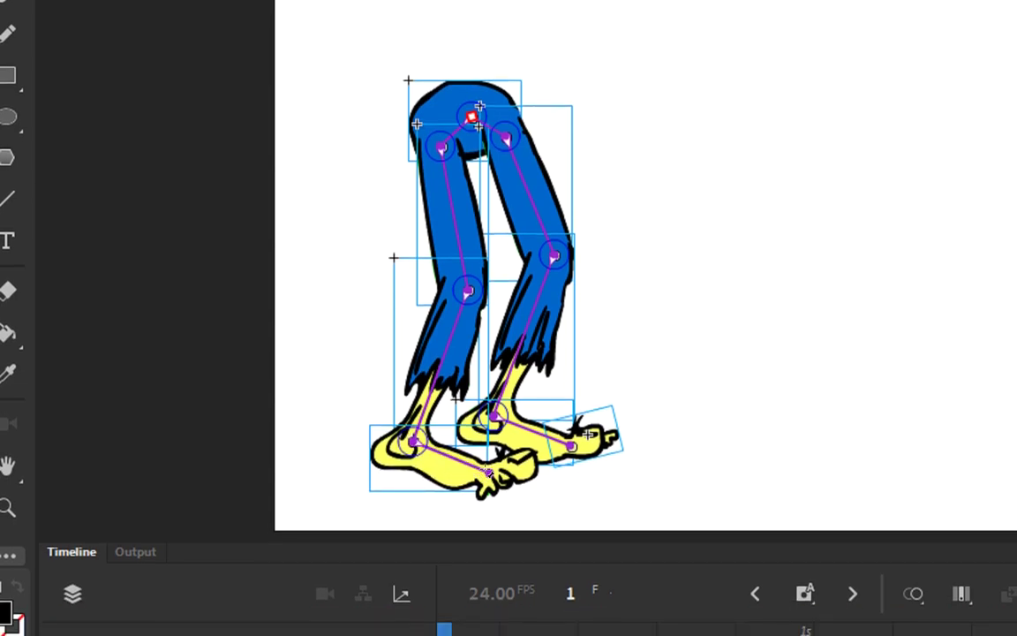
click(515, 340)
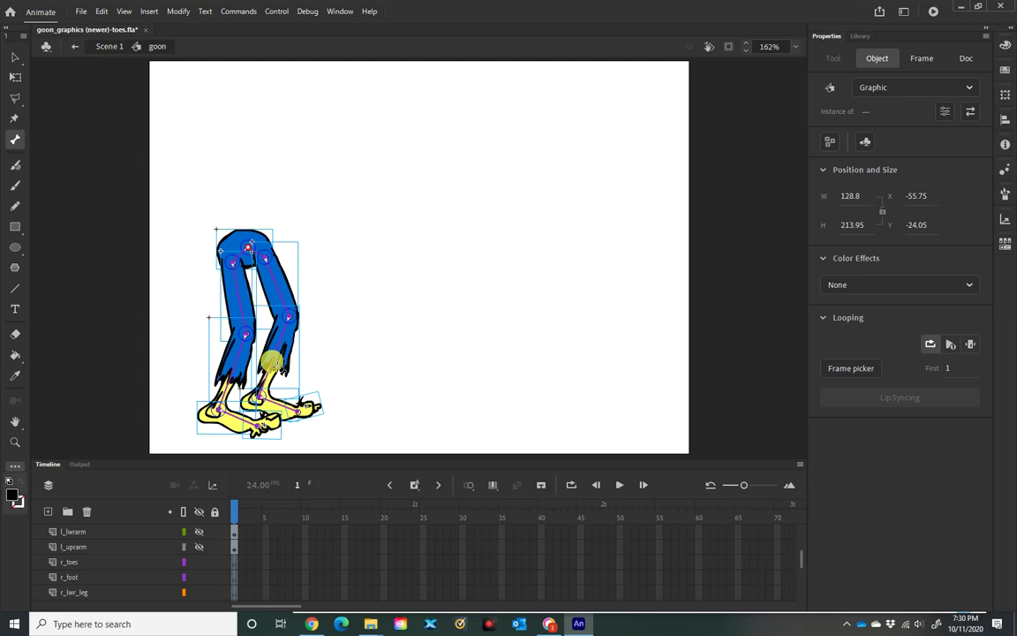
Enlarge the timeline and delete the four right-leg layers, r_toes through r_thigh
mouse_move(310, 459)
mouse_down()
mouse_move(346, 250)
mouse_move(349, 265)
mouse_up()
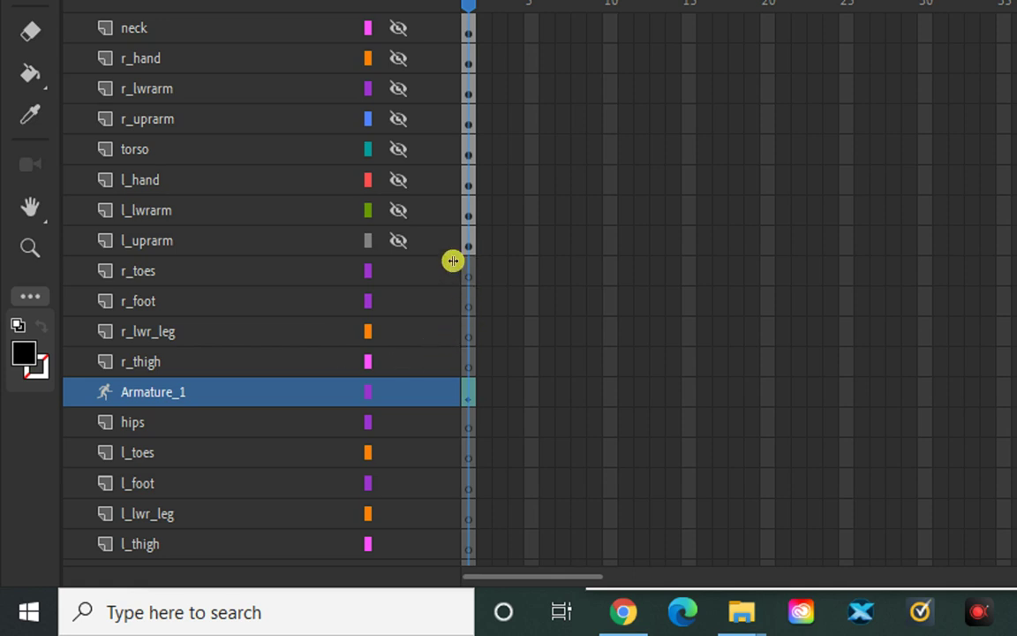
click(432, 271)
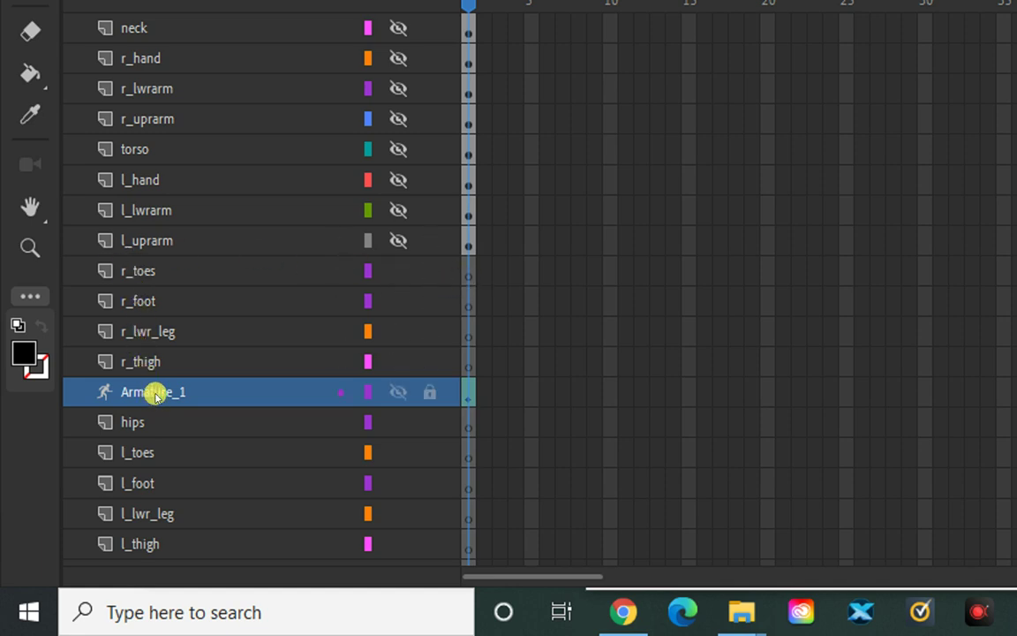
click(147, 271)
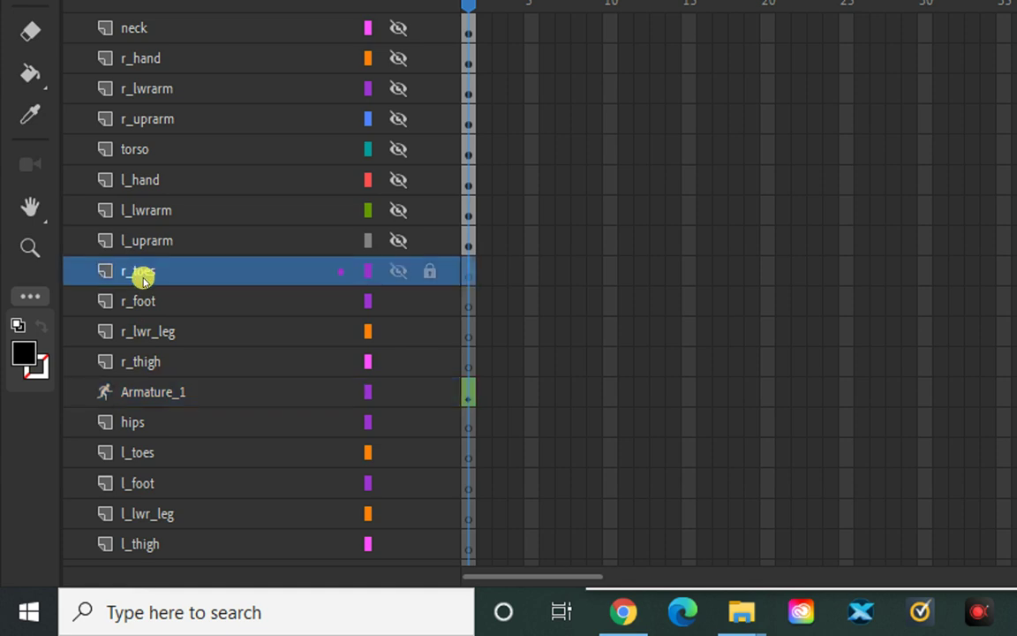
shift+click(156, 361)
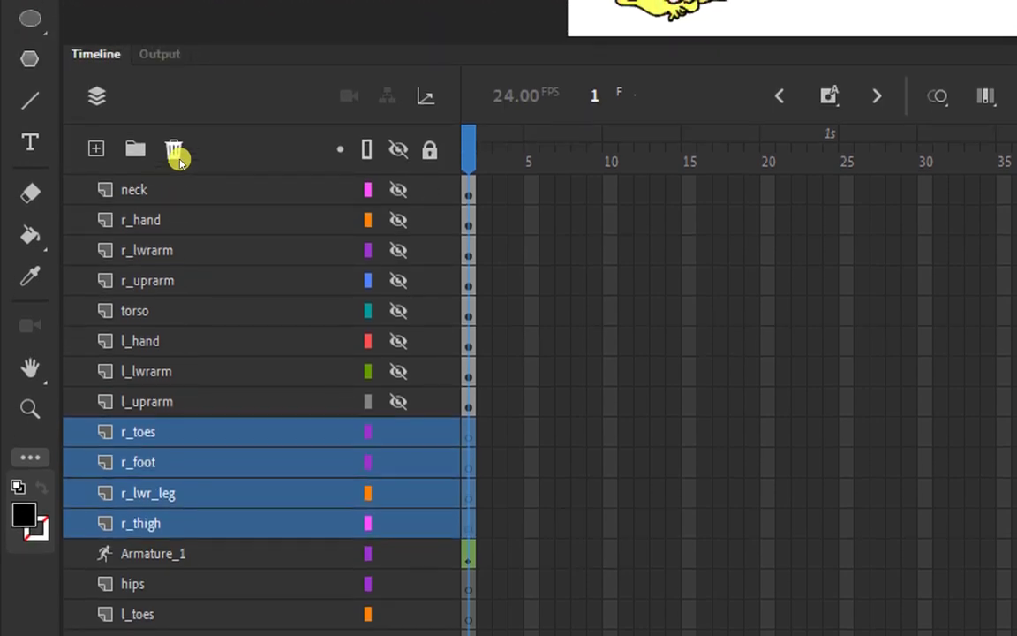
click(174, 151)
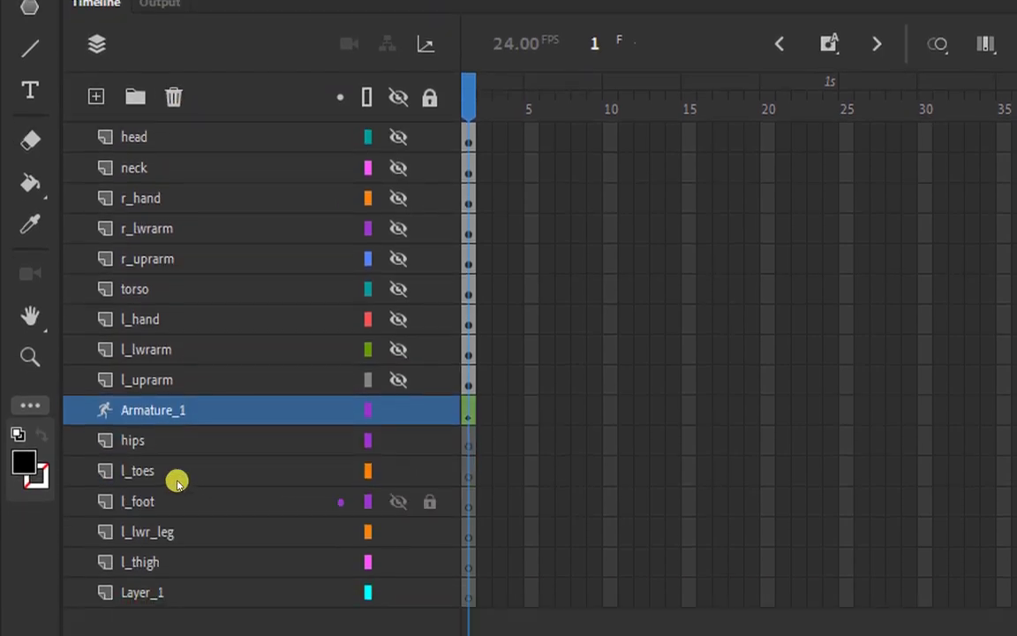
Delete the layers from hips down to Layer_1
click(169, 441)
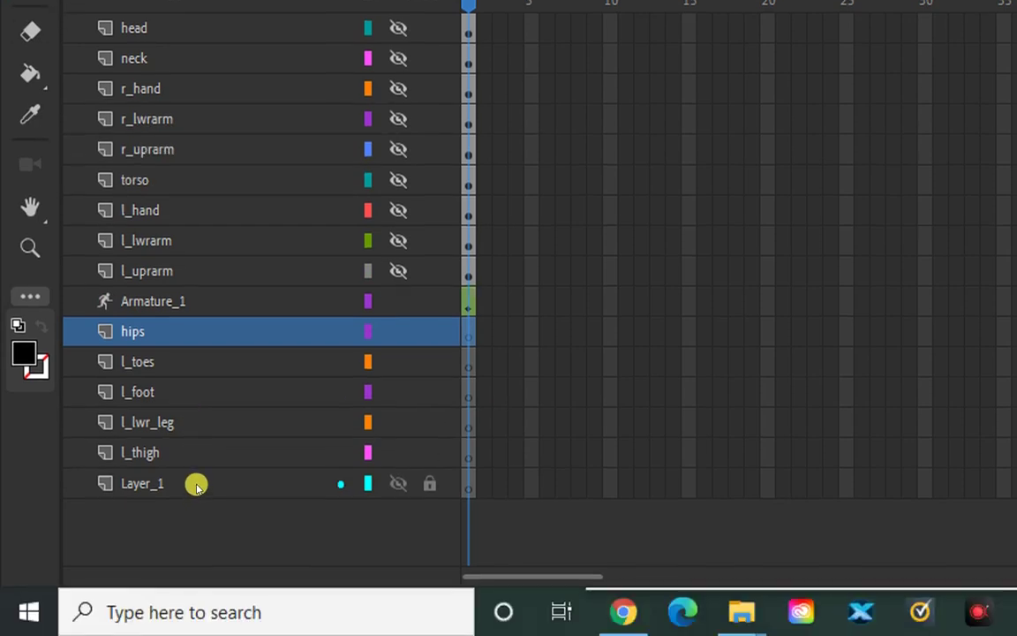
shift+click(198, 539)
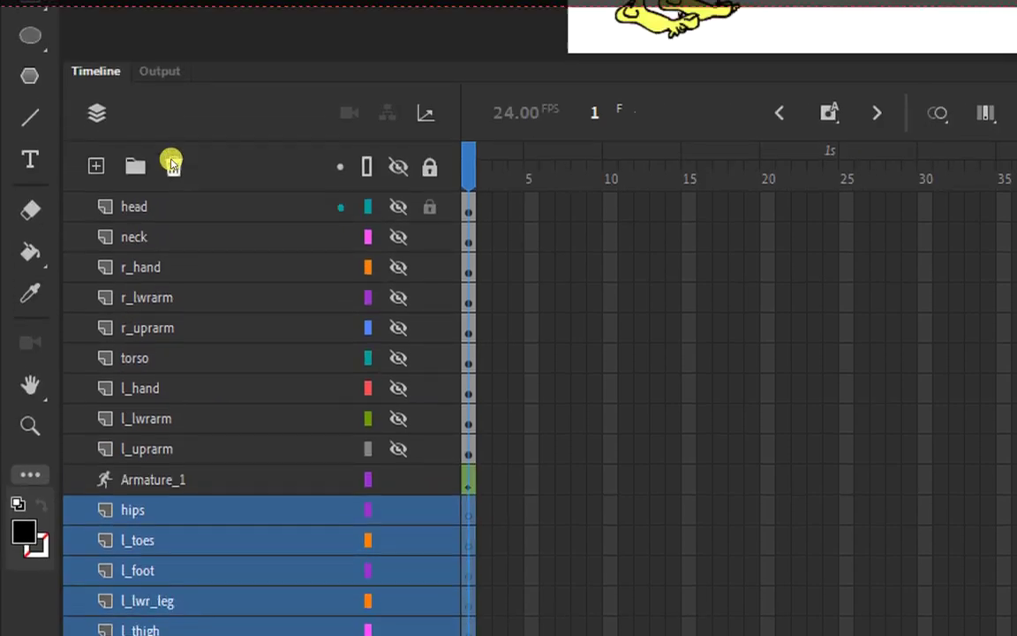
click(173, 166)
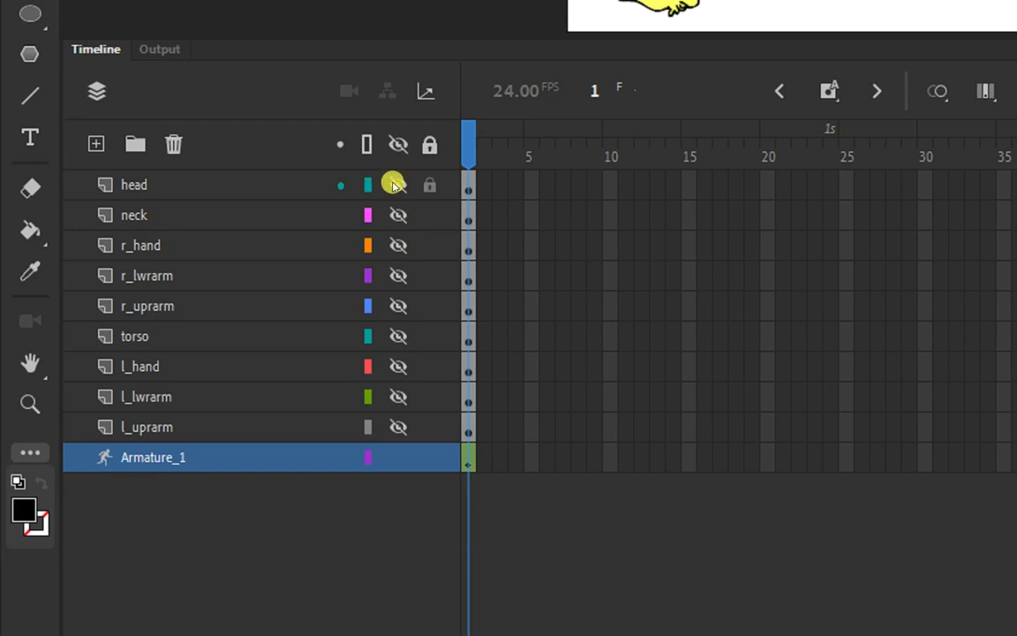
Unhide the head, neck, torso and left arm layers in the Timeline
click(394, 184)
click(393, 218)
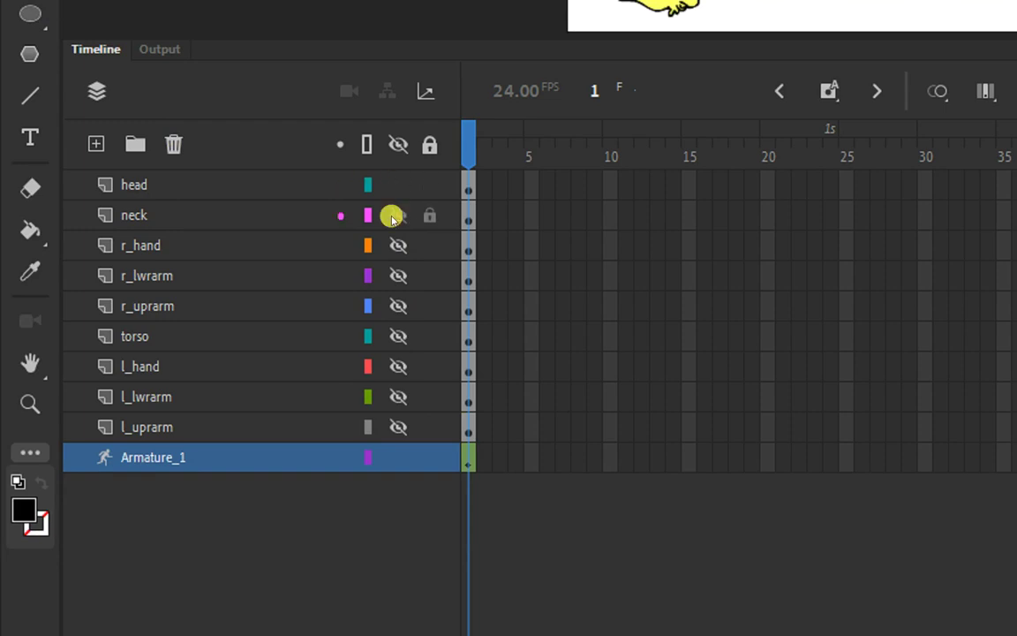
click(398, 337)
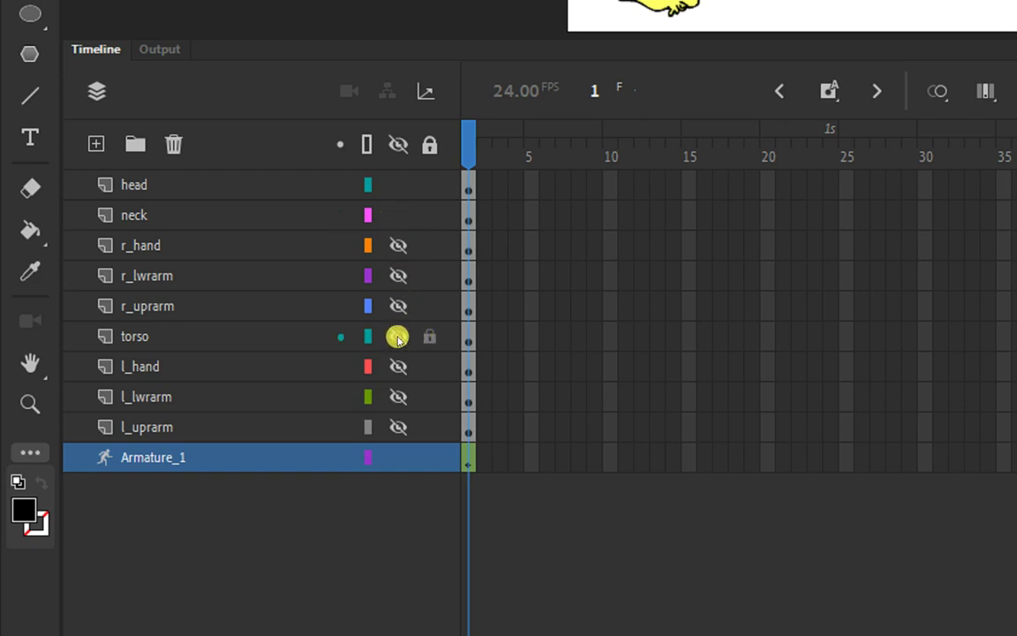
click(402, 426)
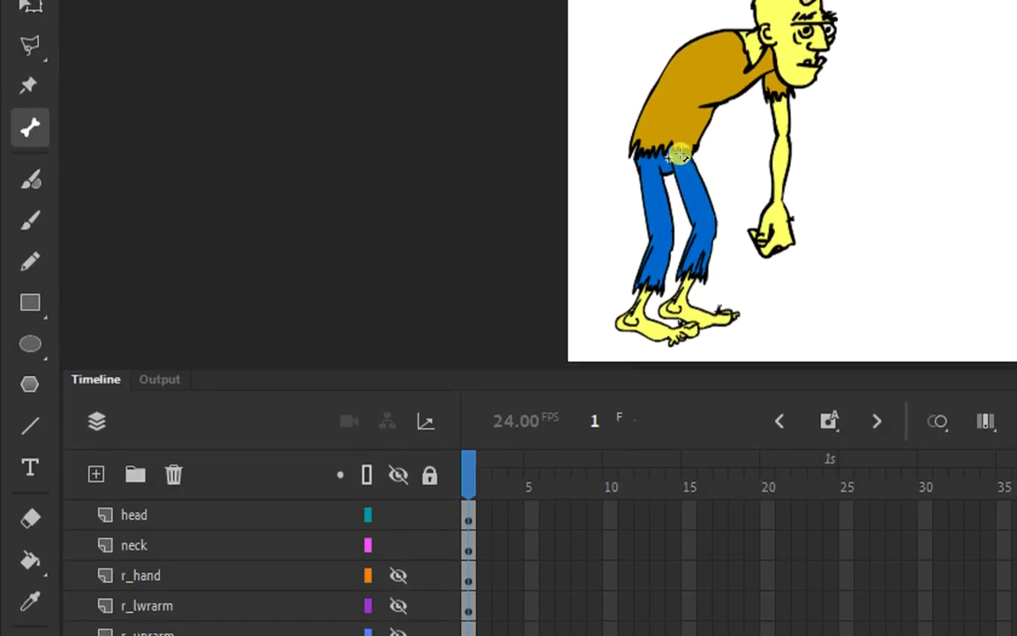
click(747, 238)
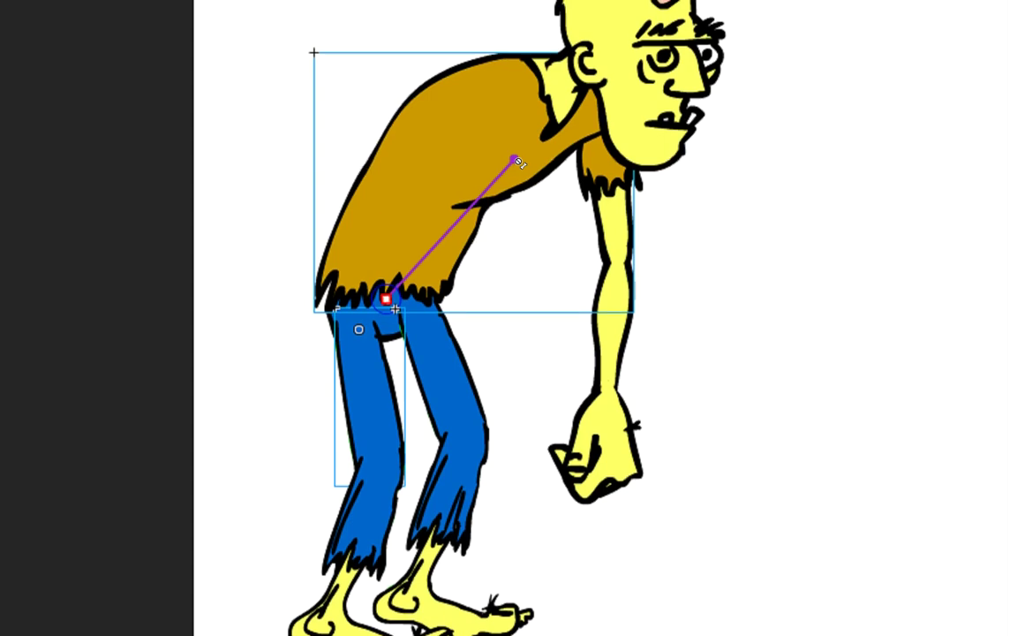
drag(526, 159, 524, 155)
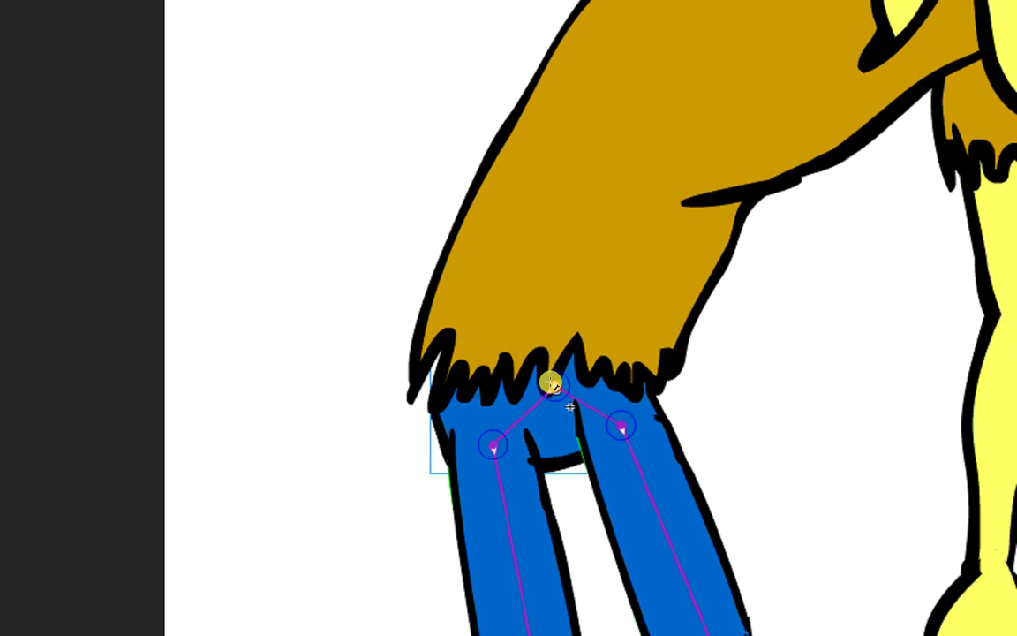
drag(550, 382, 634, 291)
click(628, 283)
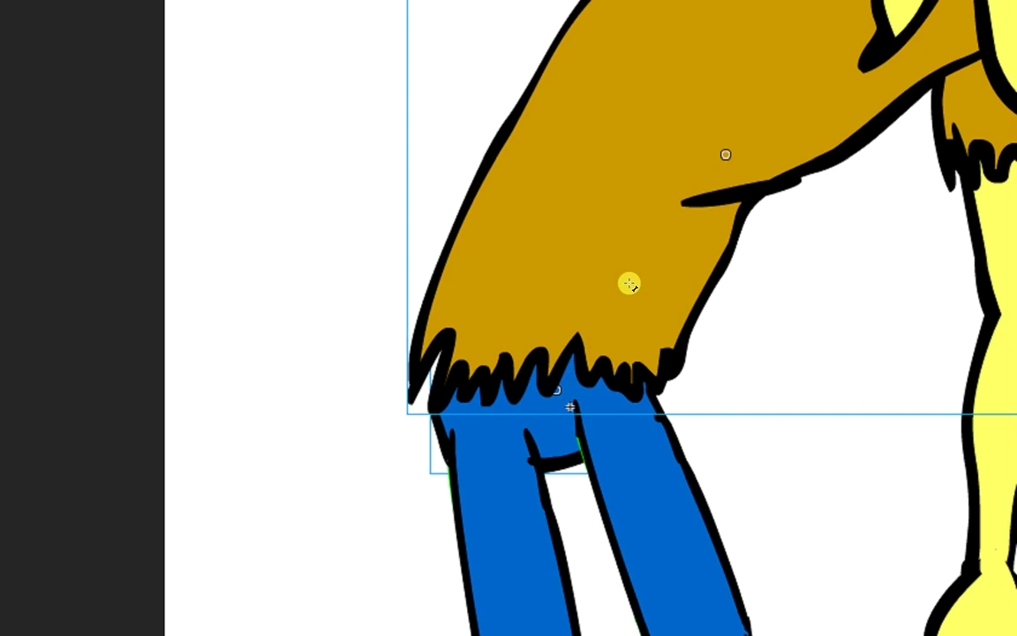
click(635, 290)
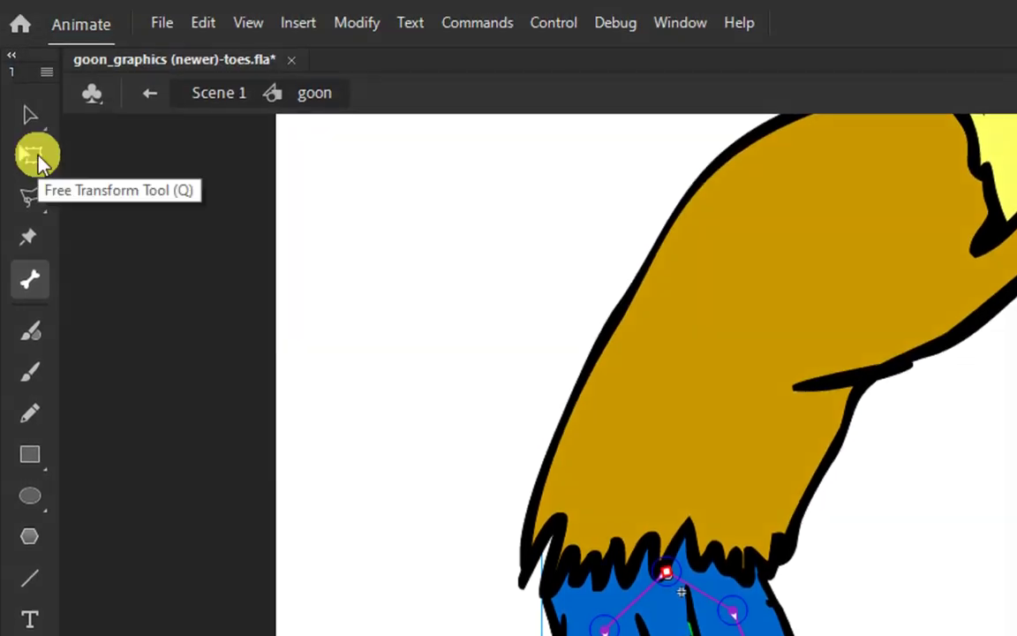
Select the hip joint with Free Transform (Q), then return to the Bone Tool
click(33, 155)
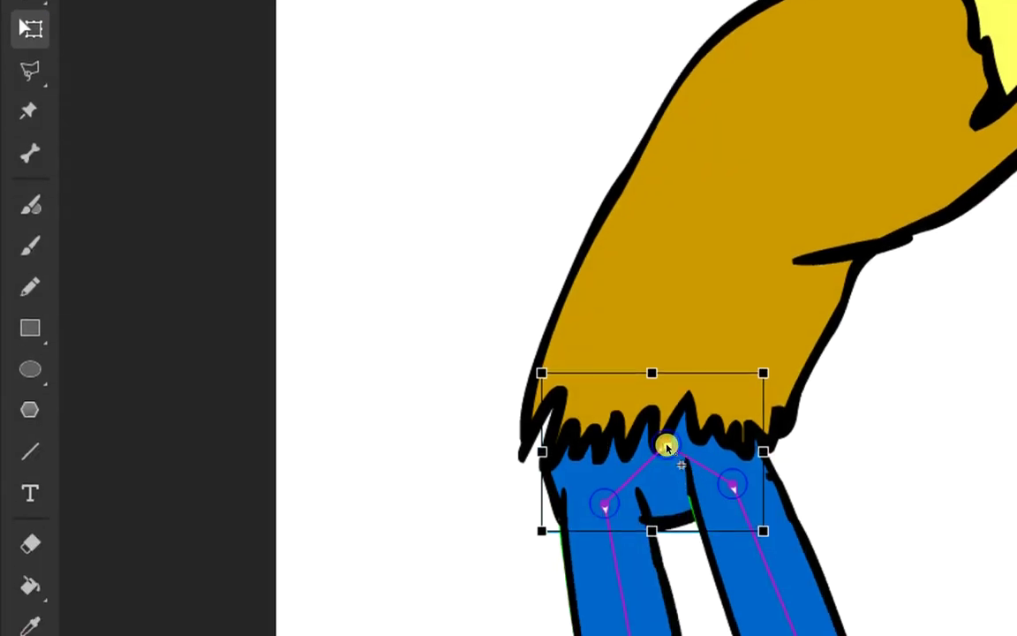
click(667, 448)
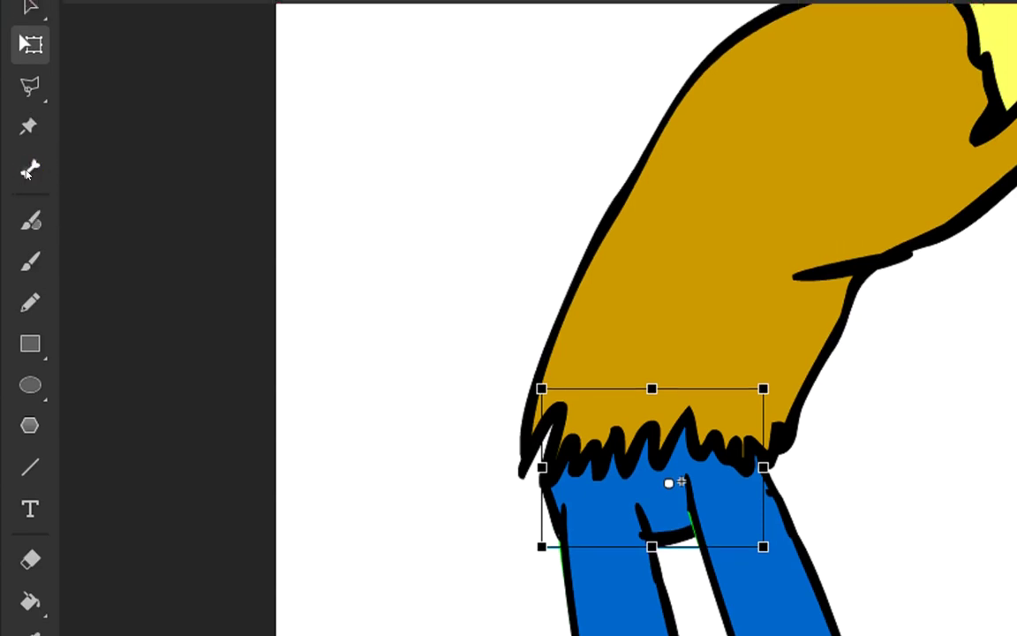
click(28, 154)
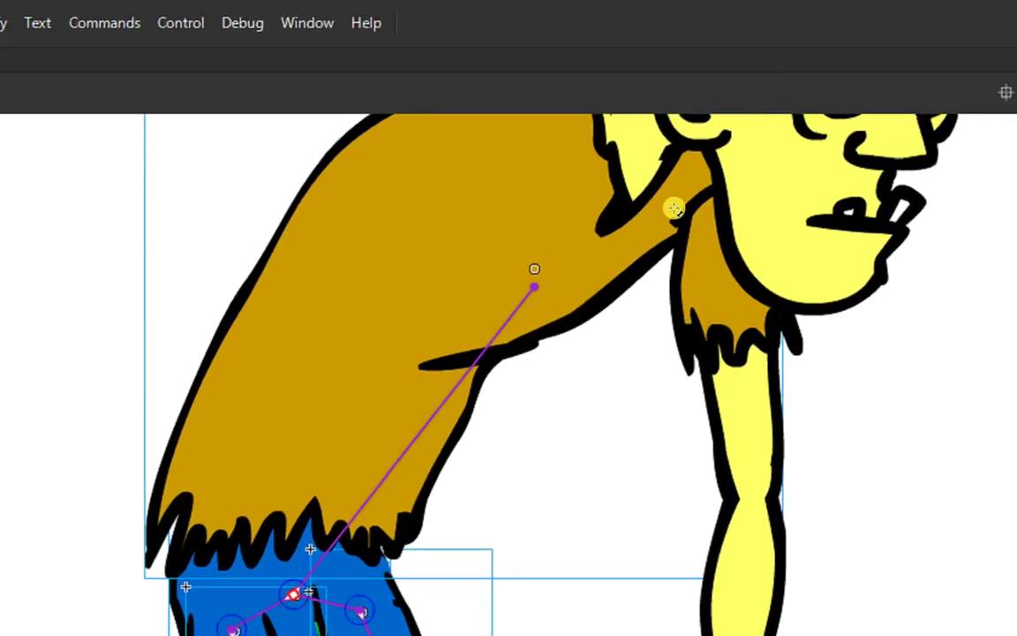
Draw bones from the torso toward the head and down the left upper arm and forearm
drag(669, 215, 626, 405)
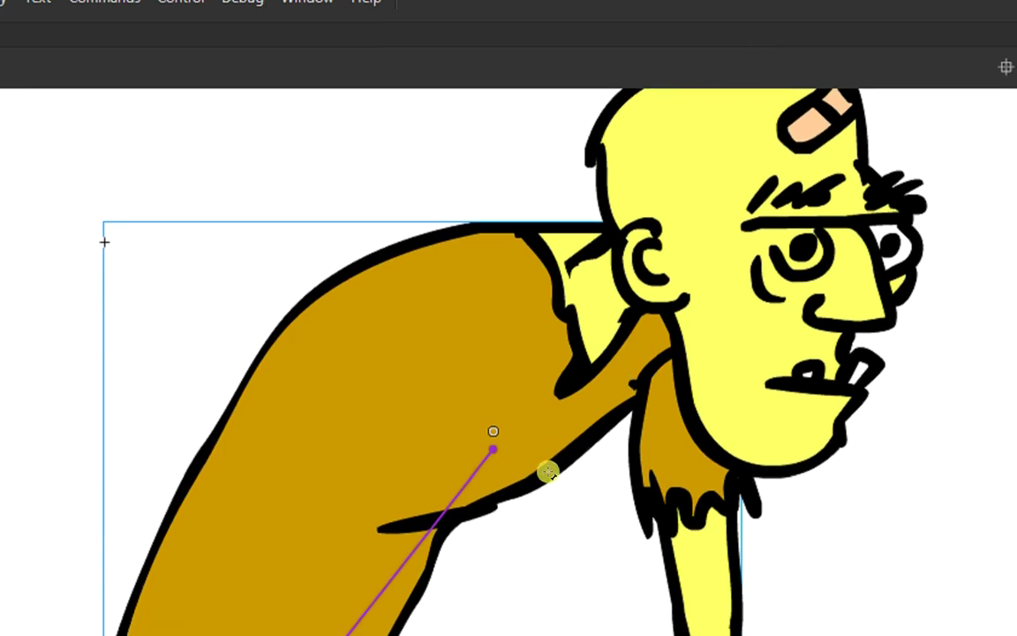
drag(495, 442, 668, 231)
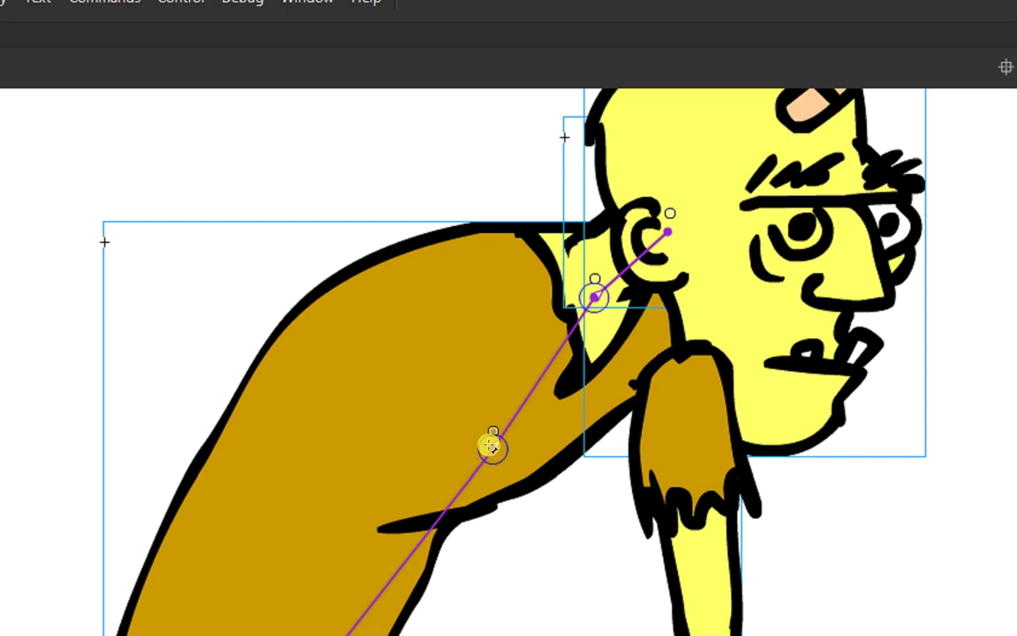
drag(491, 447, 680, 382)
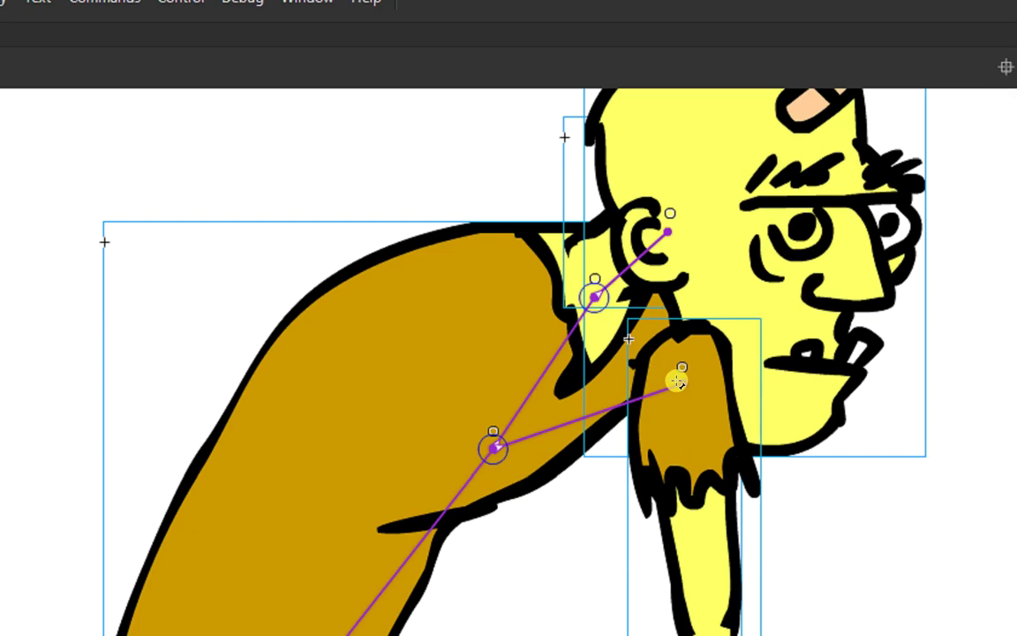
drag(676, 381, 707, 634)
drag(709, 474, 710, 475)
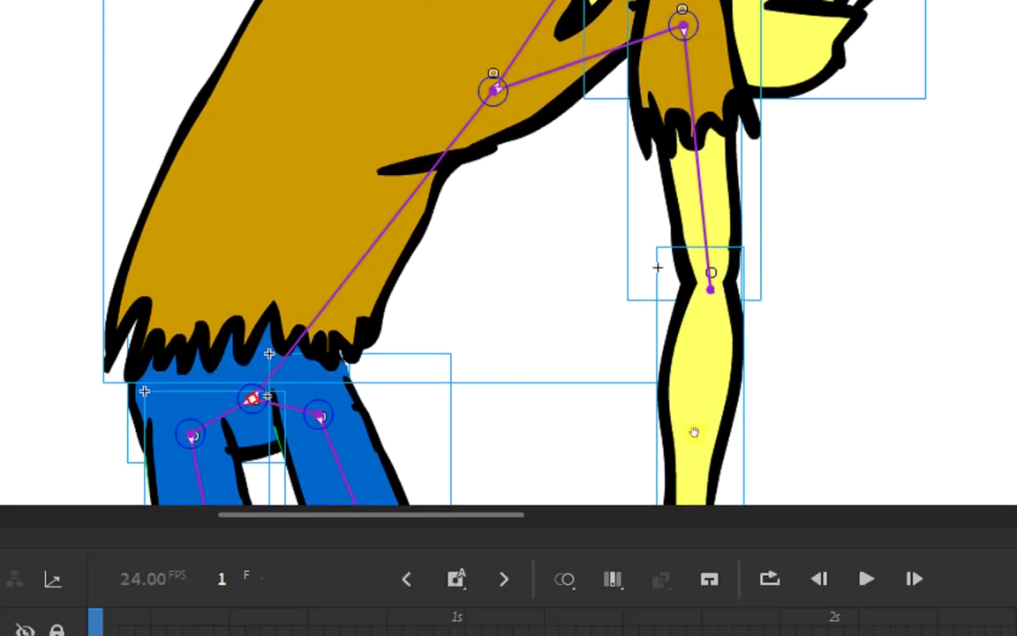
Add a bone from the left wrist into the hand
drag(694, 431, 727, 200)
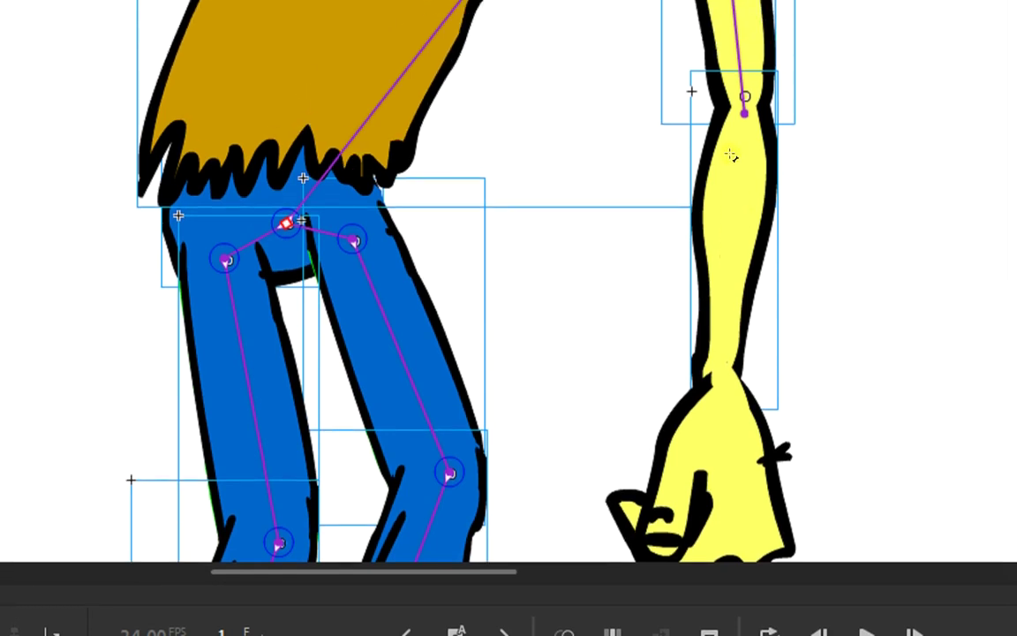
drag(742, 154, 722, 438)
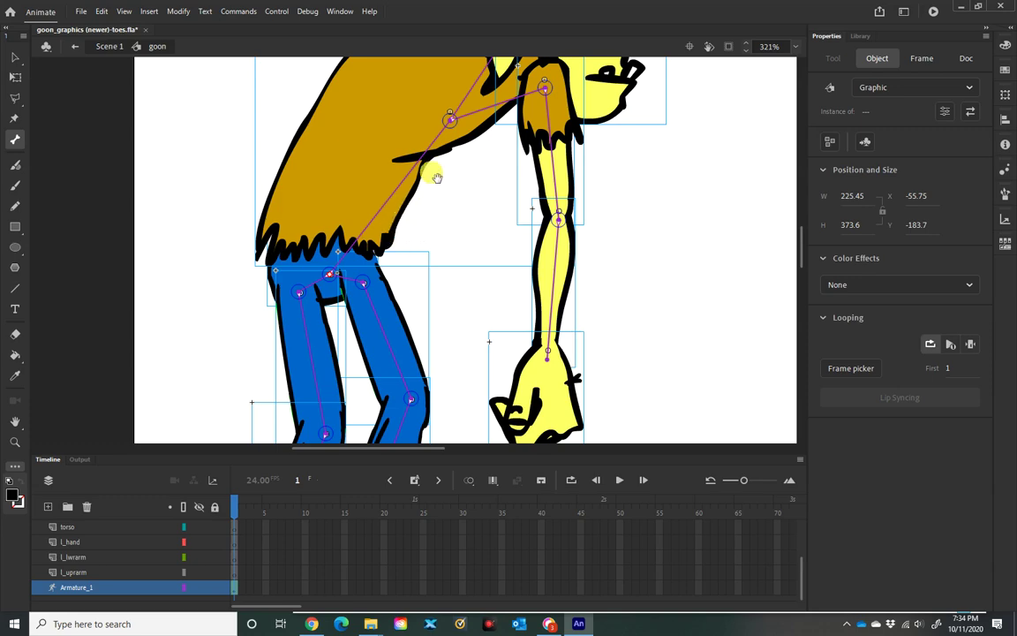
drag(436, 173, 450, 257)
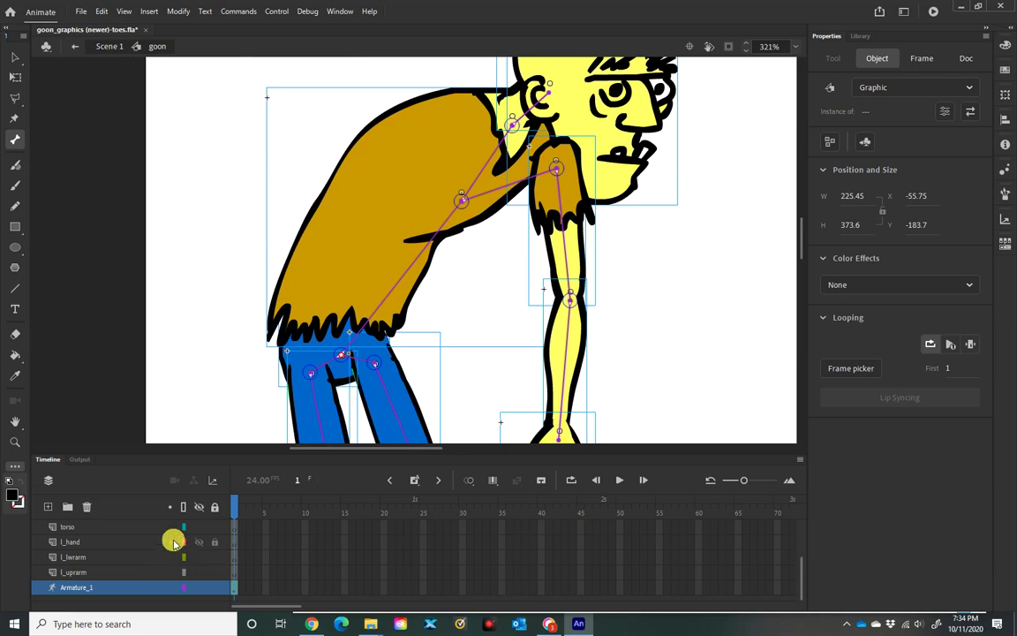
Delete the emptied torso through l_uprarm layers and unhide the right arm layers
click(72, 527)
shift+click(75, 572)
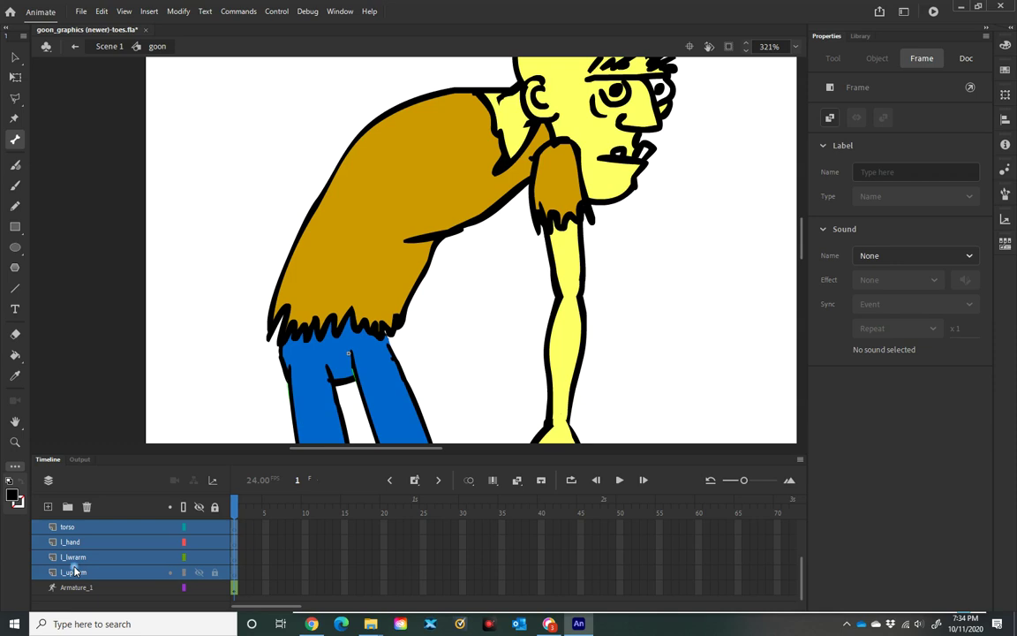
drag(75, 572, 91, 507)
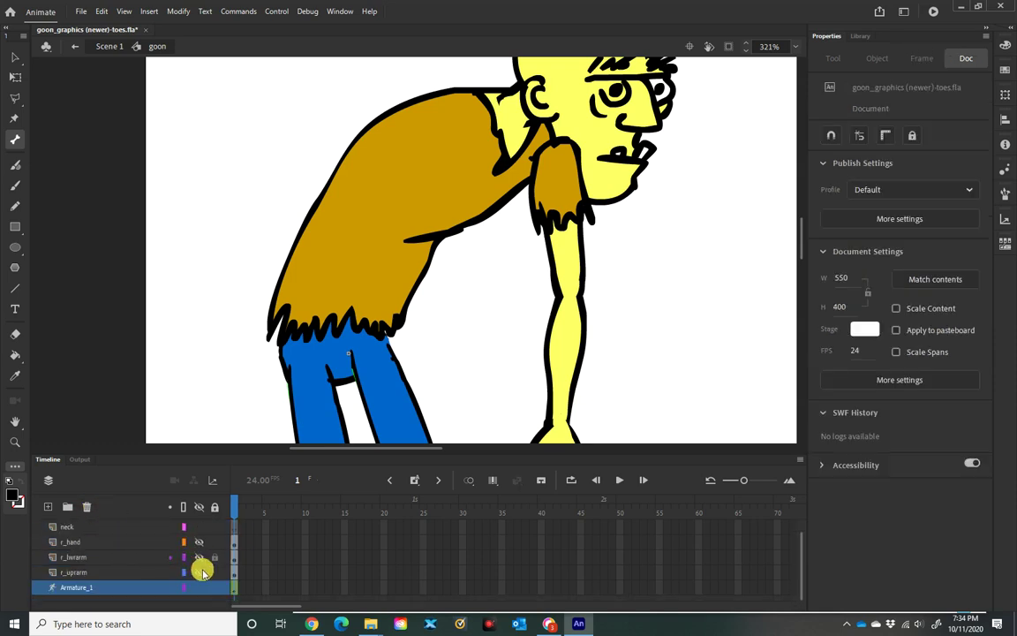
drag(202, 567, 196, 541)
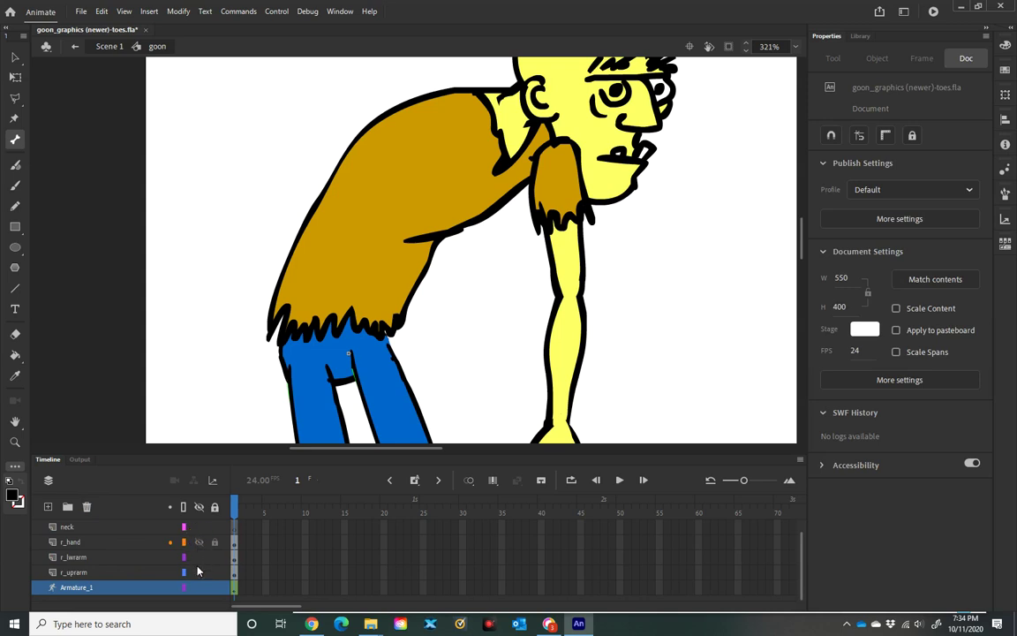
click(197, 572)
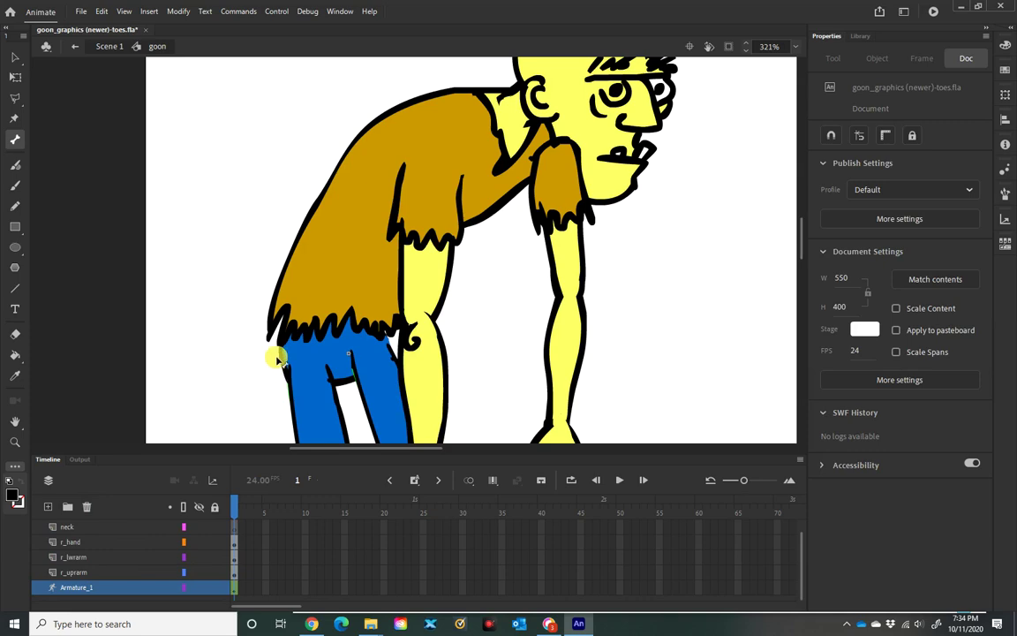
Select the torso graphic with Free Transform, then go back to the Bone tool
click(336, 238)
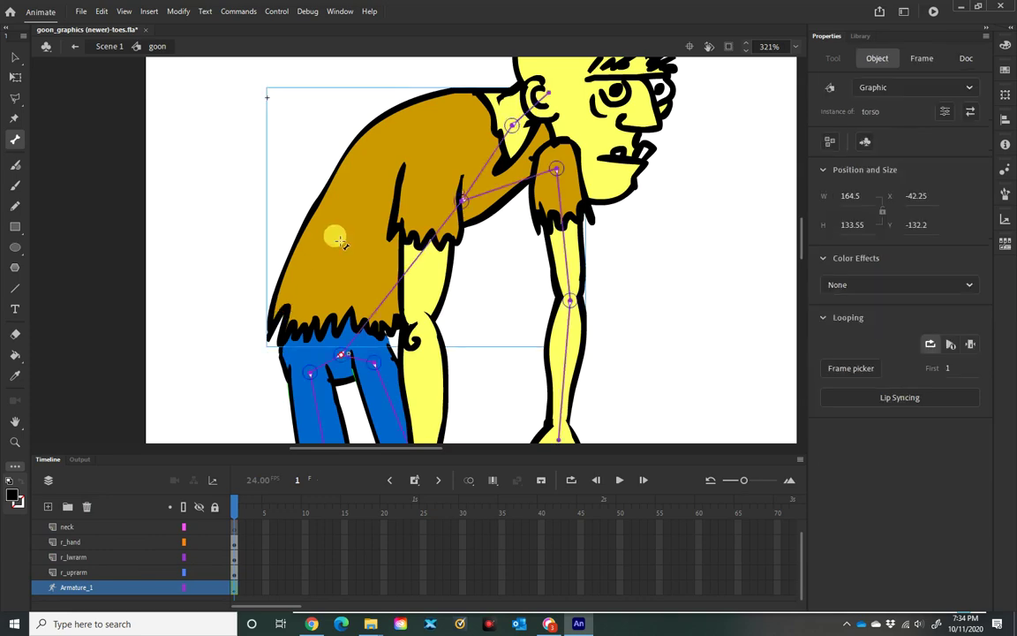
click(15, 76)
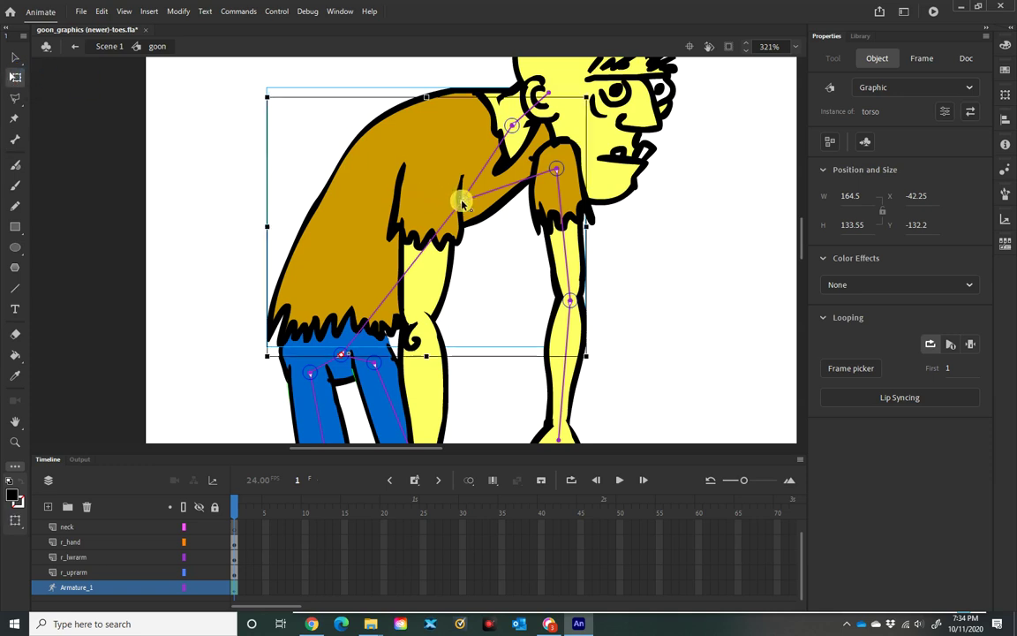
drag(461, 201, 471, 193)
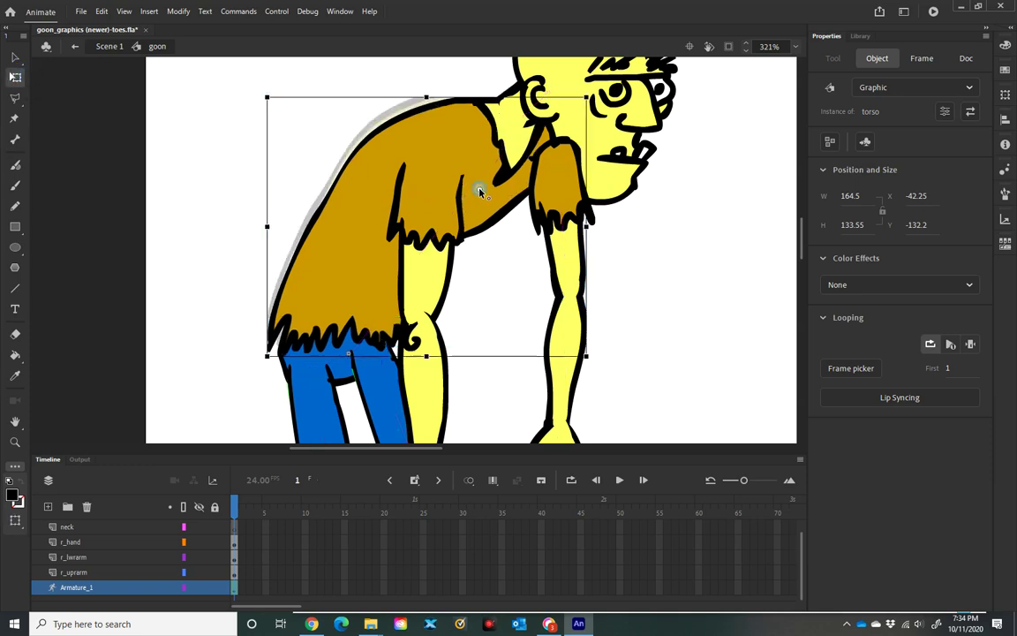
click(479, 192)
click(412, 173)
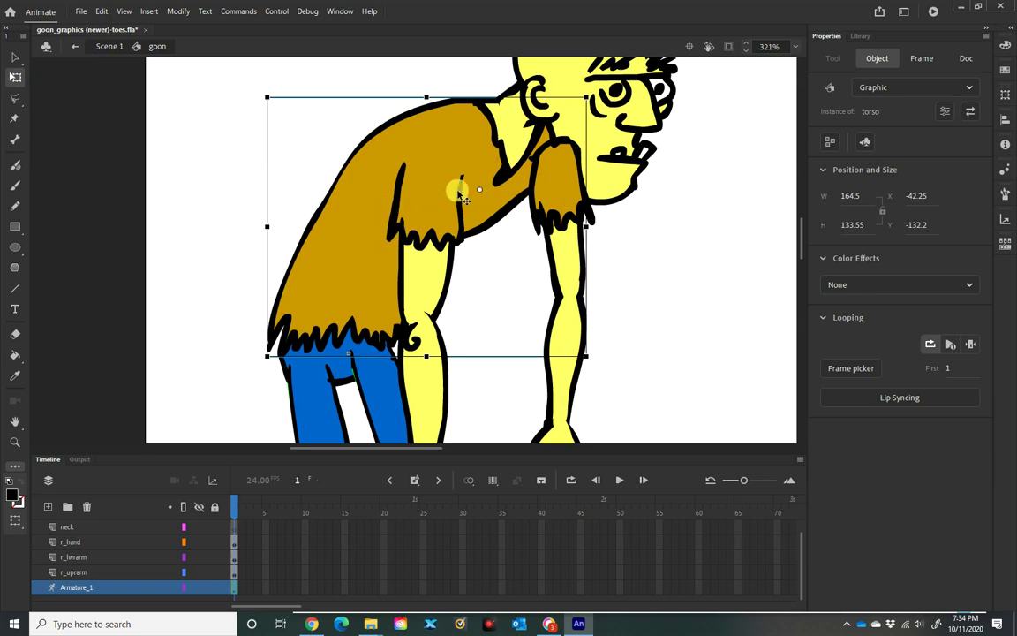
click(15, 138)
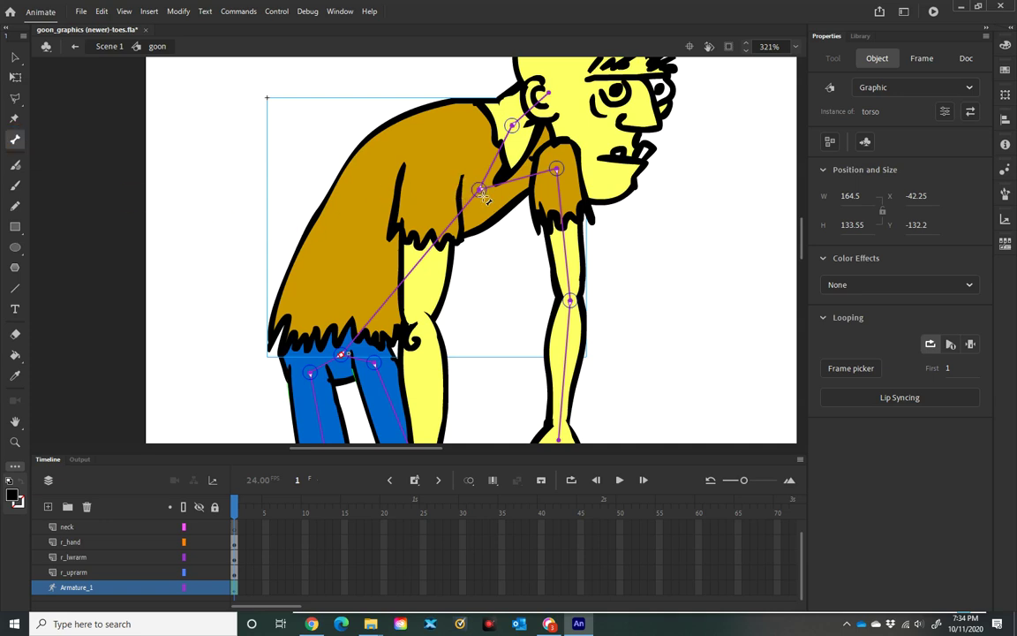
Add bones from the torso joint into the right upper arm and down the forearm
click(434, 180)
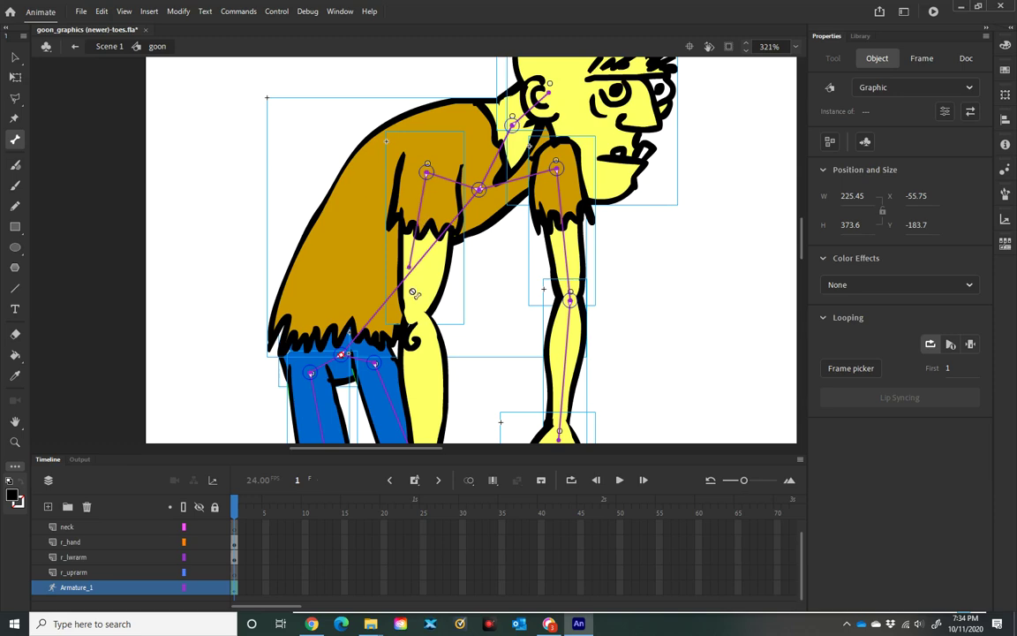
drag(414, 294, 423, 324)
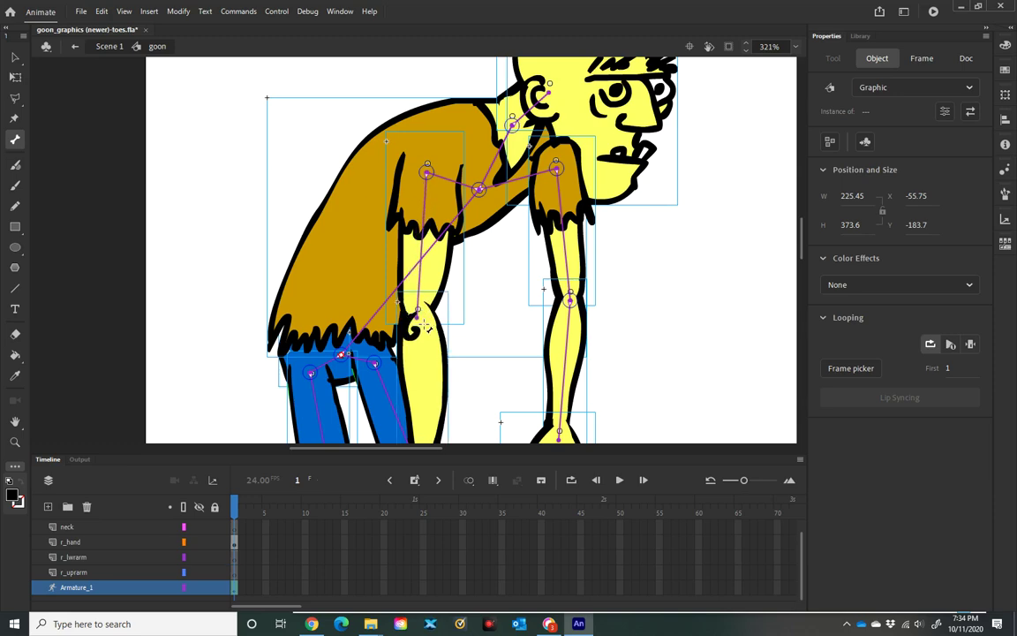
drag(438, 362, 452, 220)
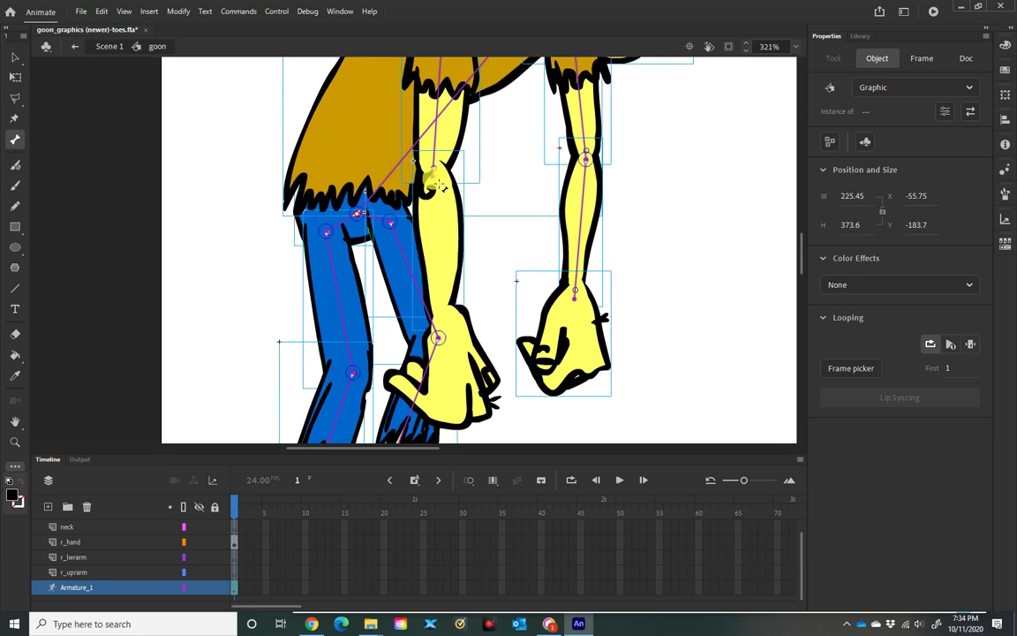
drag(439, 190, 451, 320)
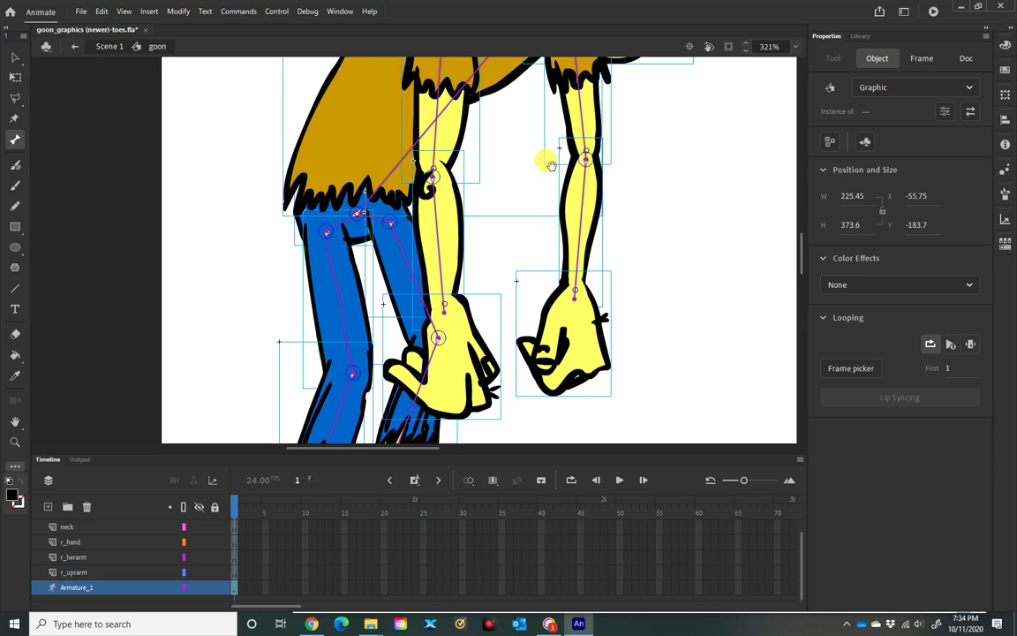
drag(661, 152, 529, 195)
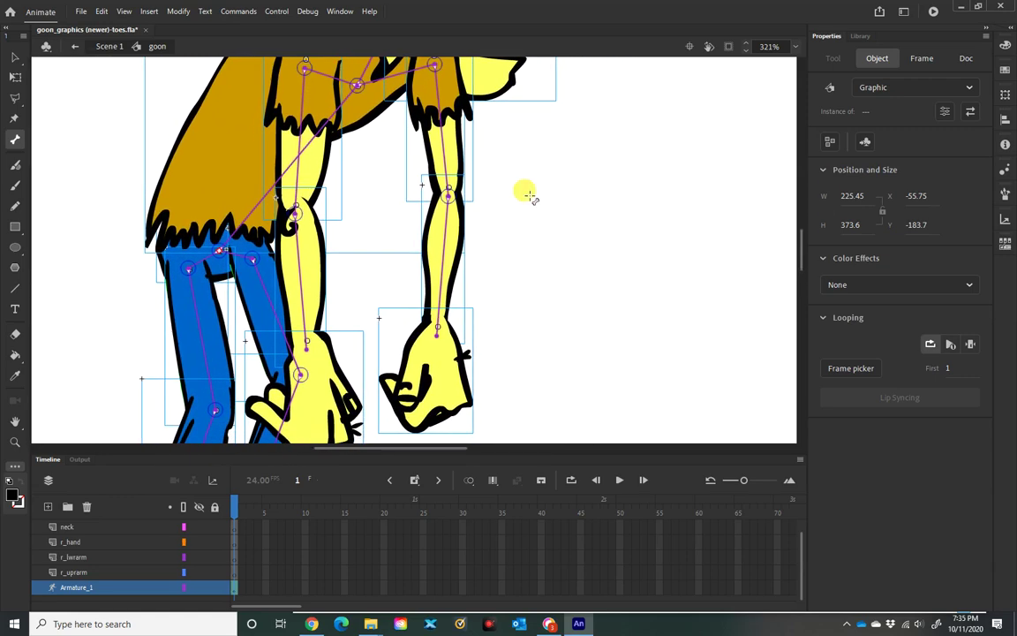
Delete the leftover neck through r_uprarm layers and the head layer
click(80, 528)
shift+click(88, 572)
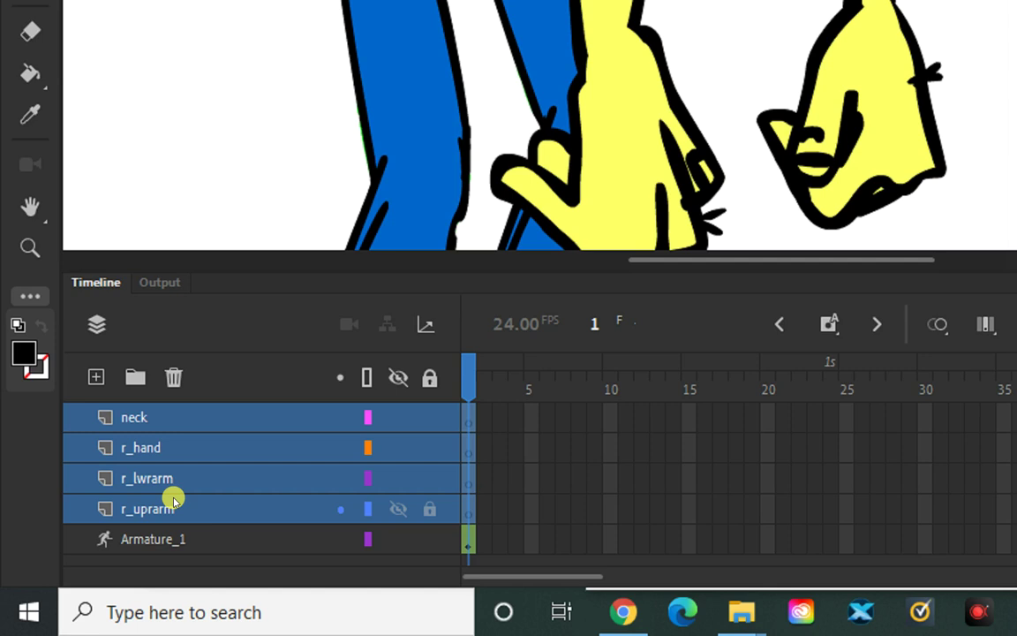
click(174, 377)
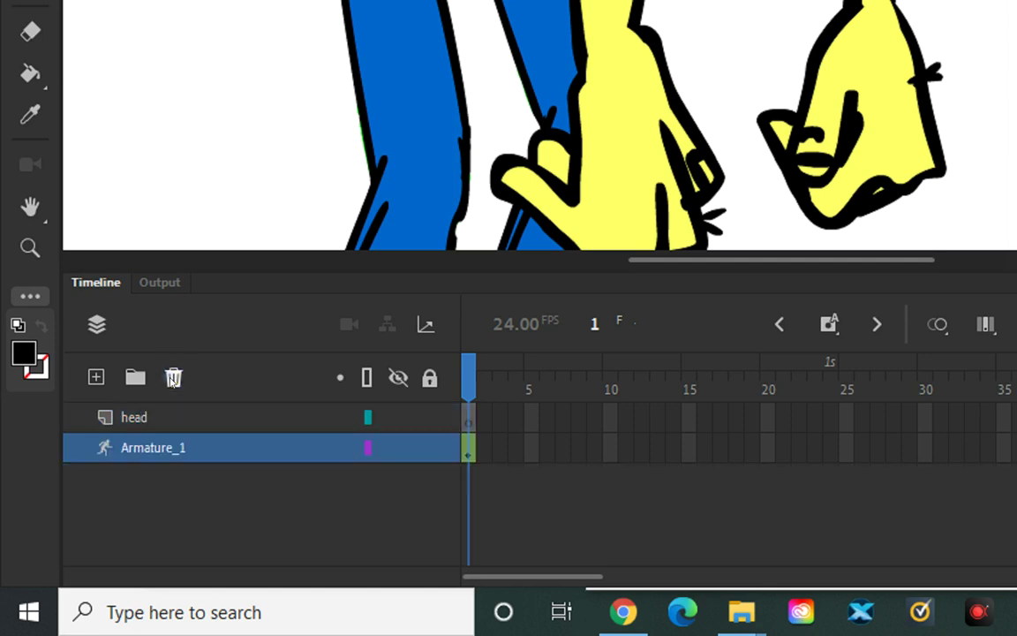
click(163, 415)
click(173, 377)
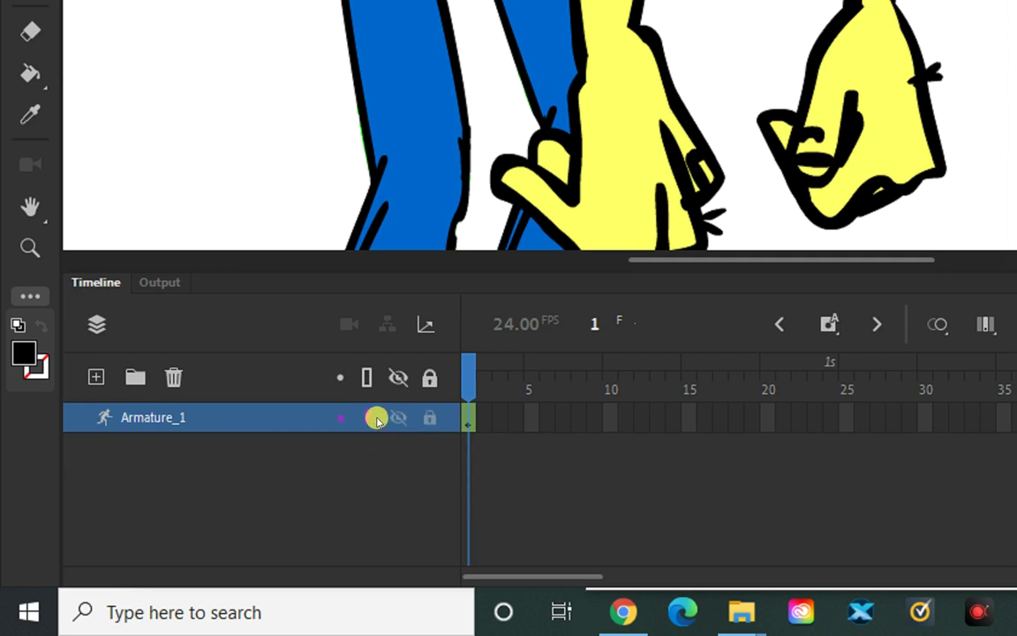
Rename the Armature_1 layer to 'goon'
double_click(177, 413)
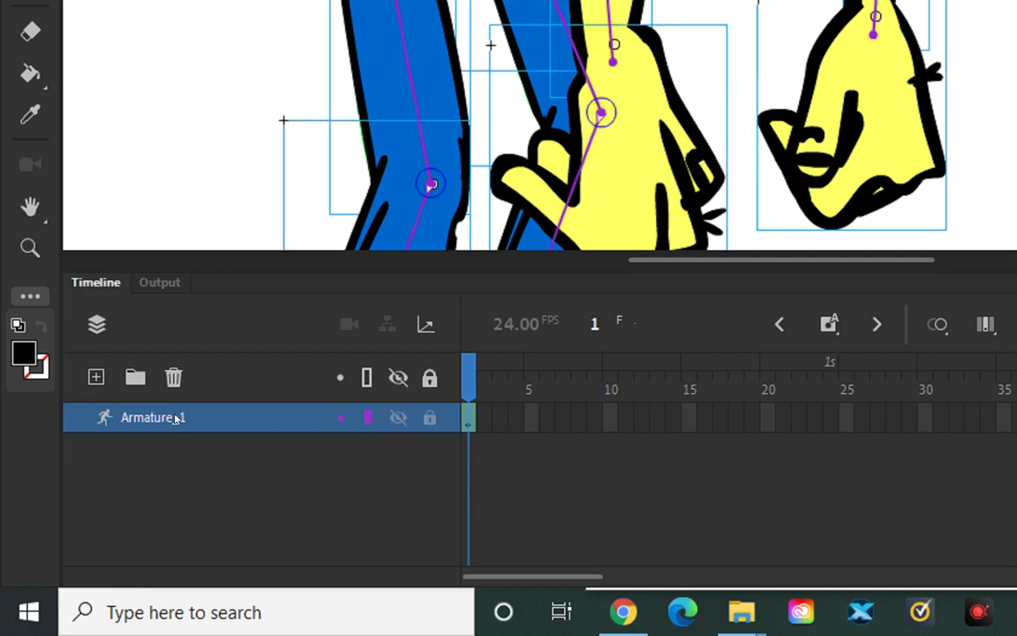
text(goon)
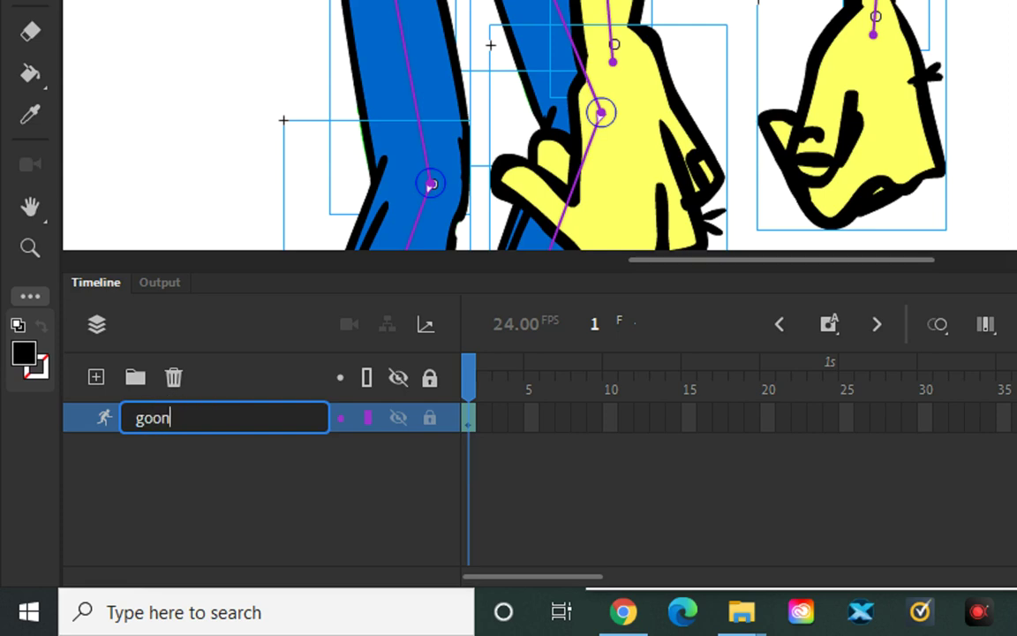
key(Return)
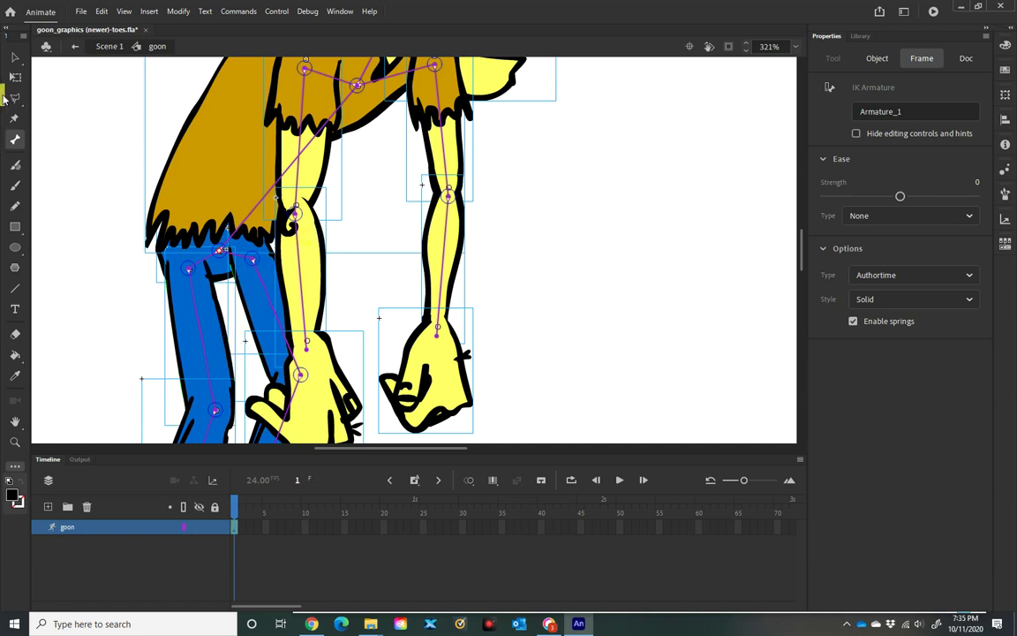
With Free Transform, select the l_uprarm, forearm and hand pieces of the goon's arm
click(15, 78)
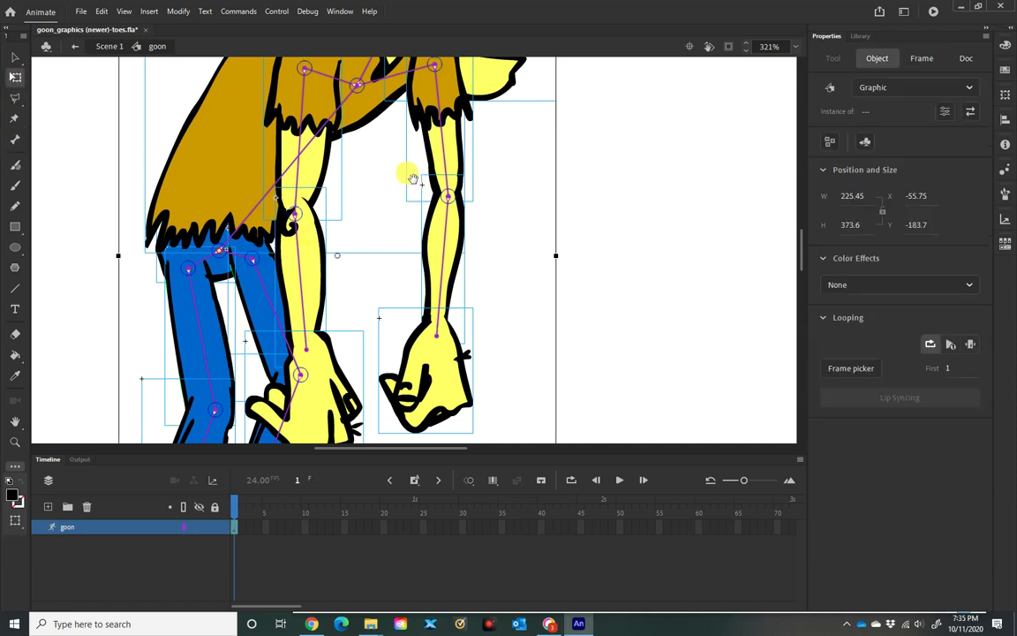
drag(405, 171, 379, 202)
click(715, 195)
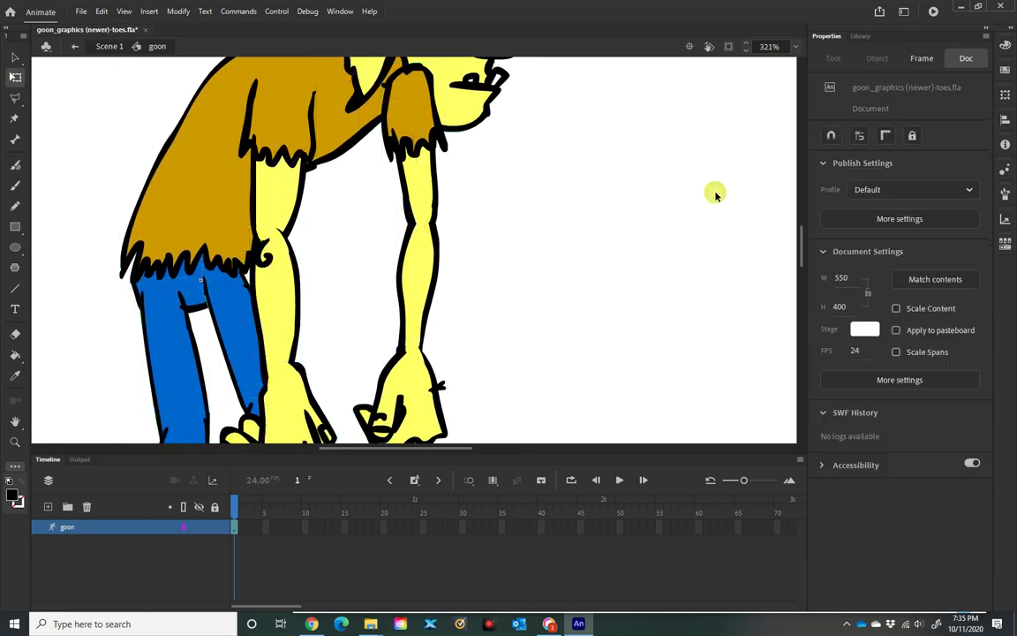
click(386, 167)
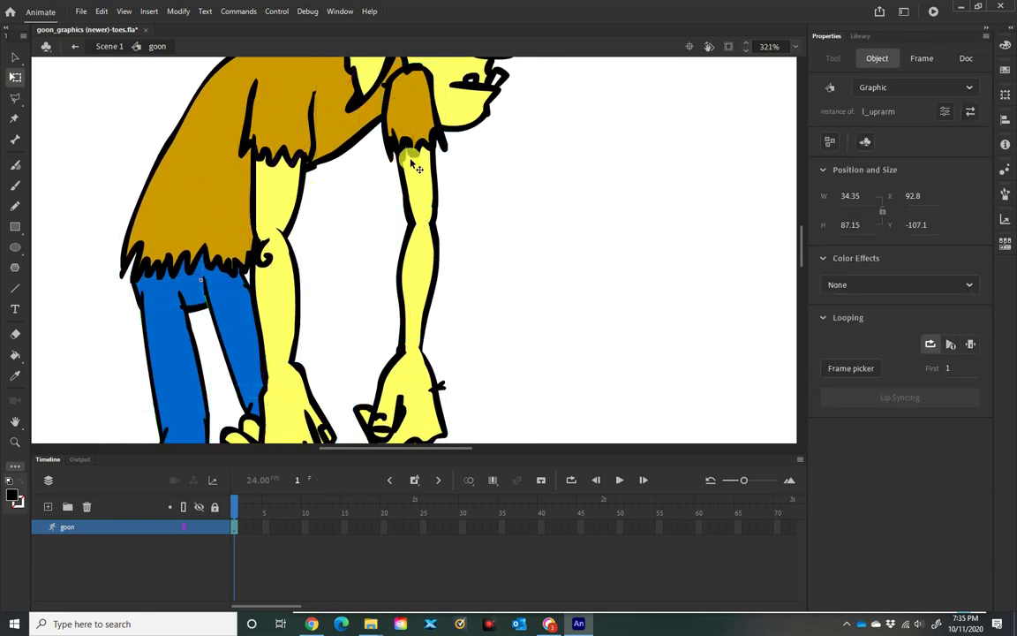
shift+click(435, 274)
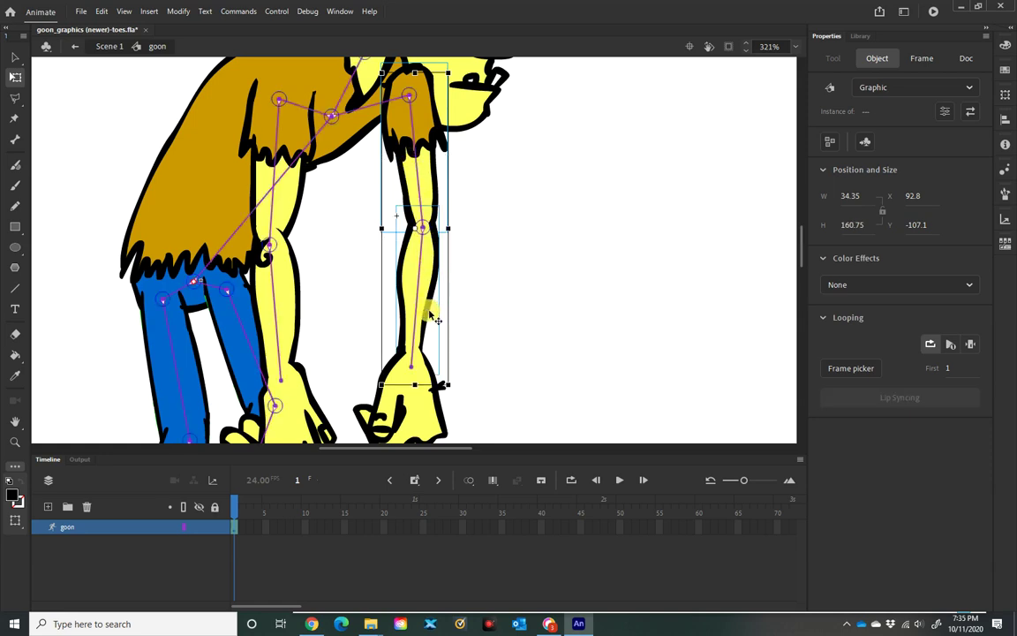
shift+click(429, 408)
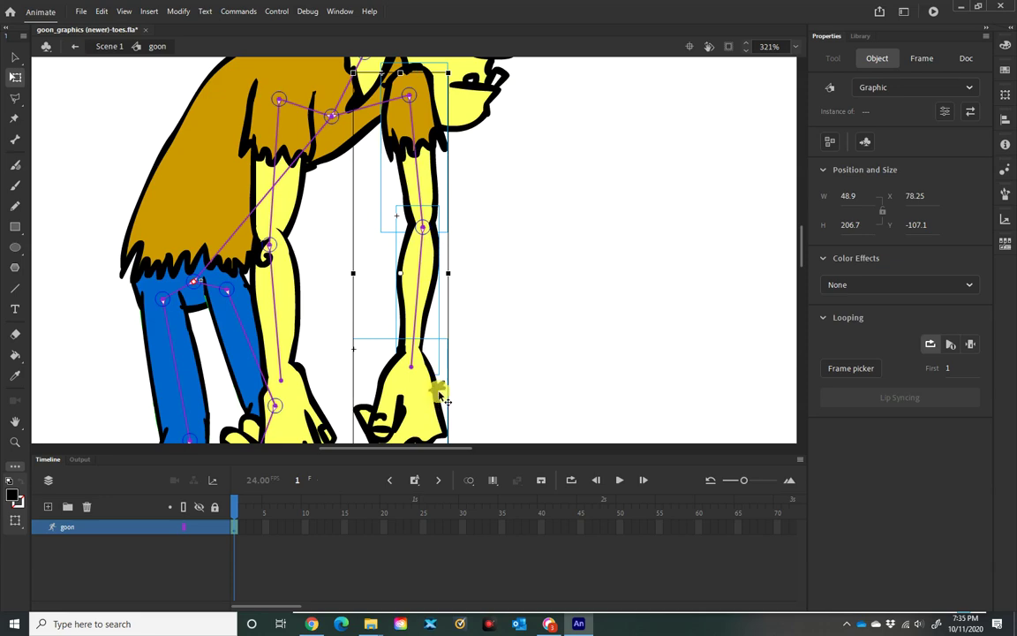
Send the selected arm behind the body with Arrange > Send to Back
mouse_move(516, 293)
mouse_down()
mouse_move(516, 210)
mouse_move(493, 388)
mouse_move(505, 250)
mouse_move(506, 277)
mouse_up()
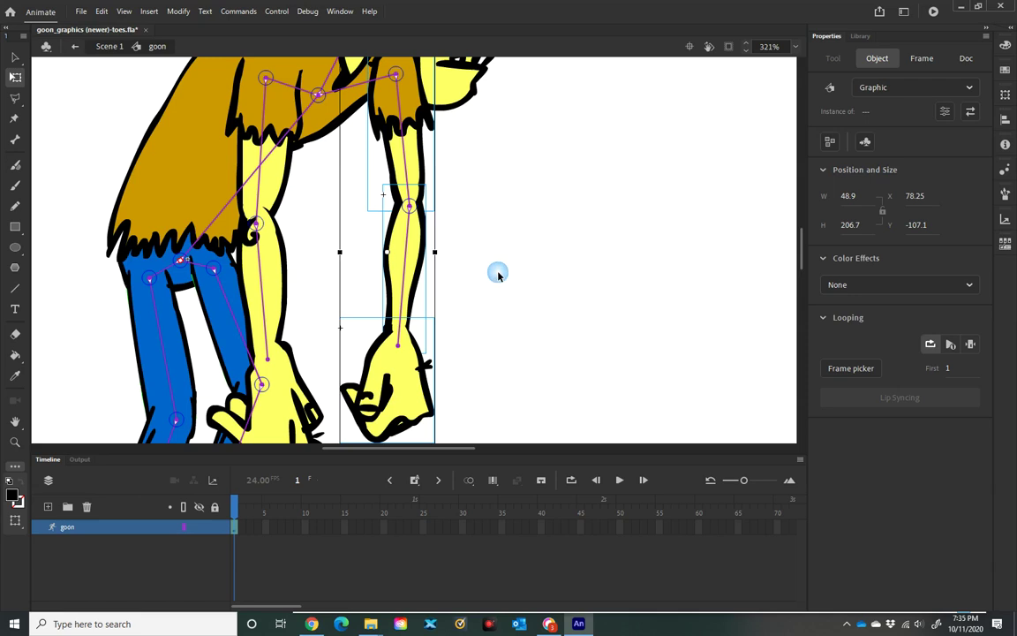
right_click(415, 264)
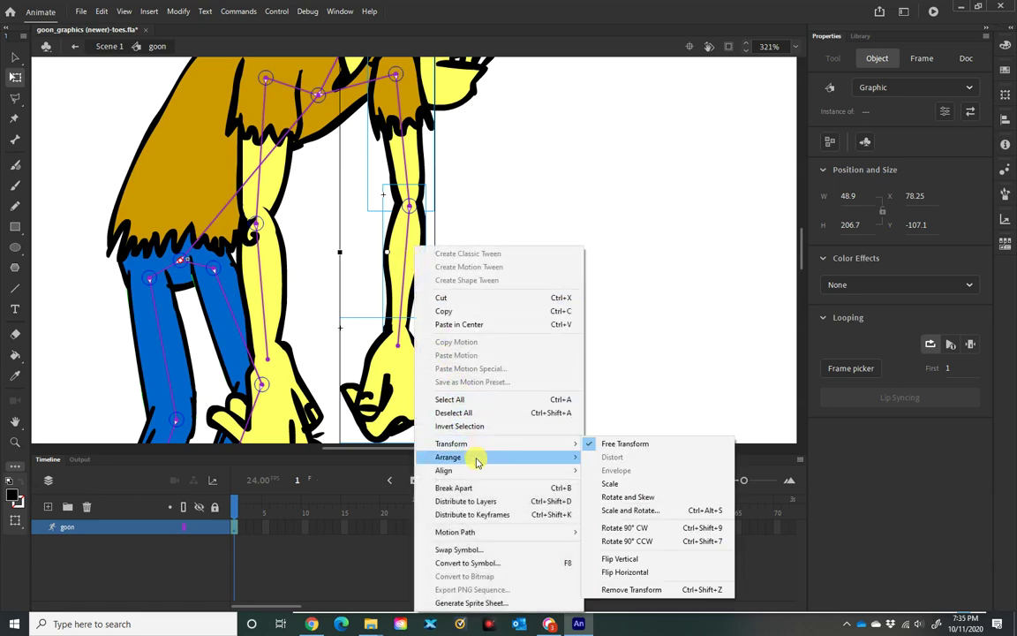
mouse_move(476, 460)
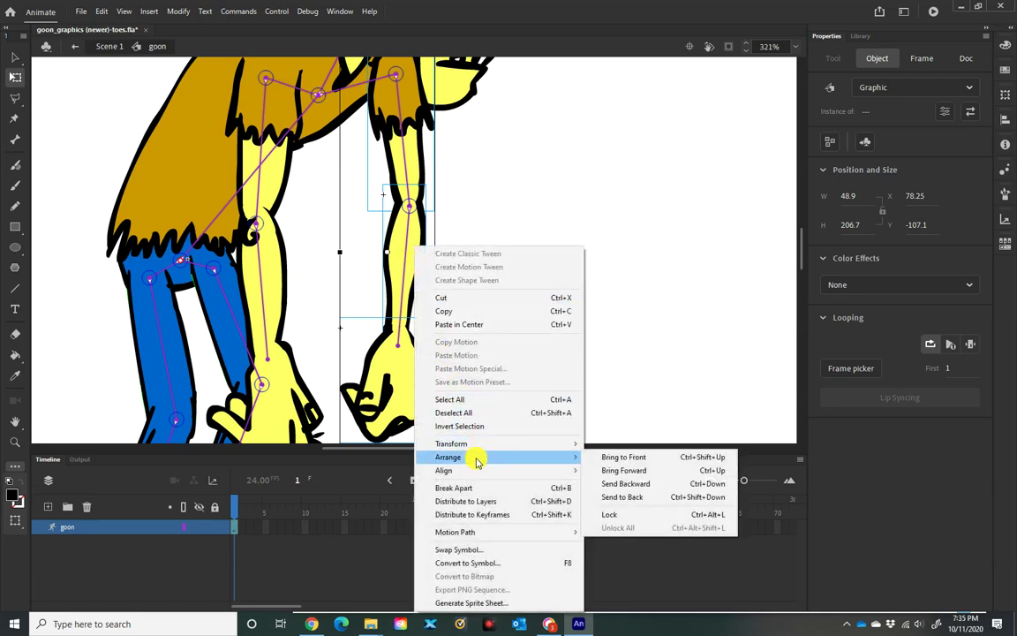
click(637, 497)
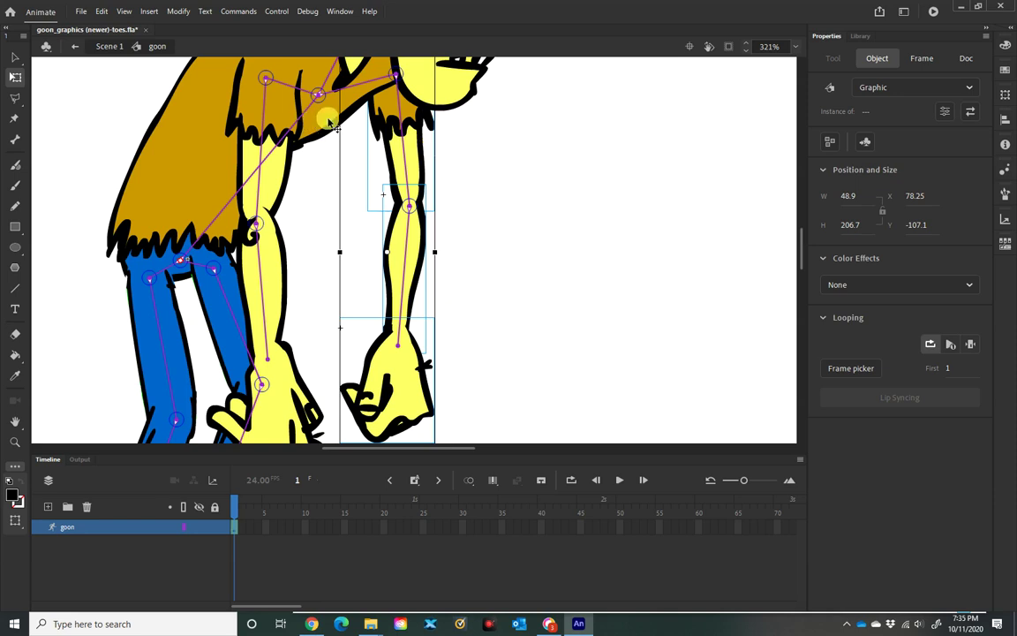
Zoom out and pose the hand and rt_lwrarm forearm up beside the torso
key(ctrl+minus)
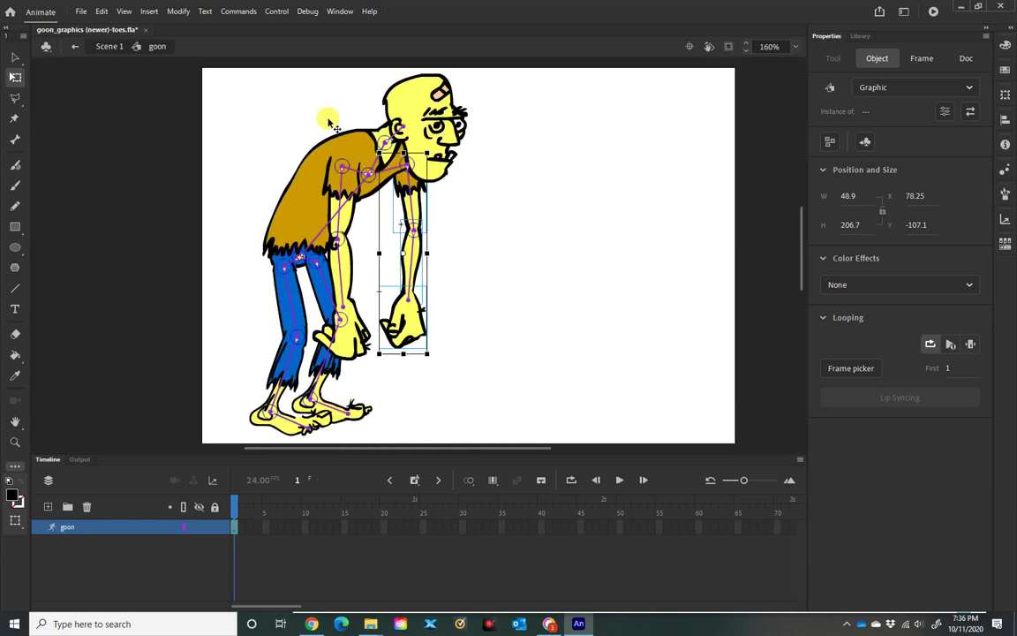
click(16, 58)
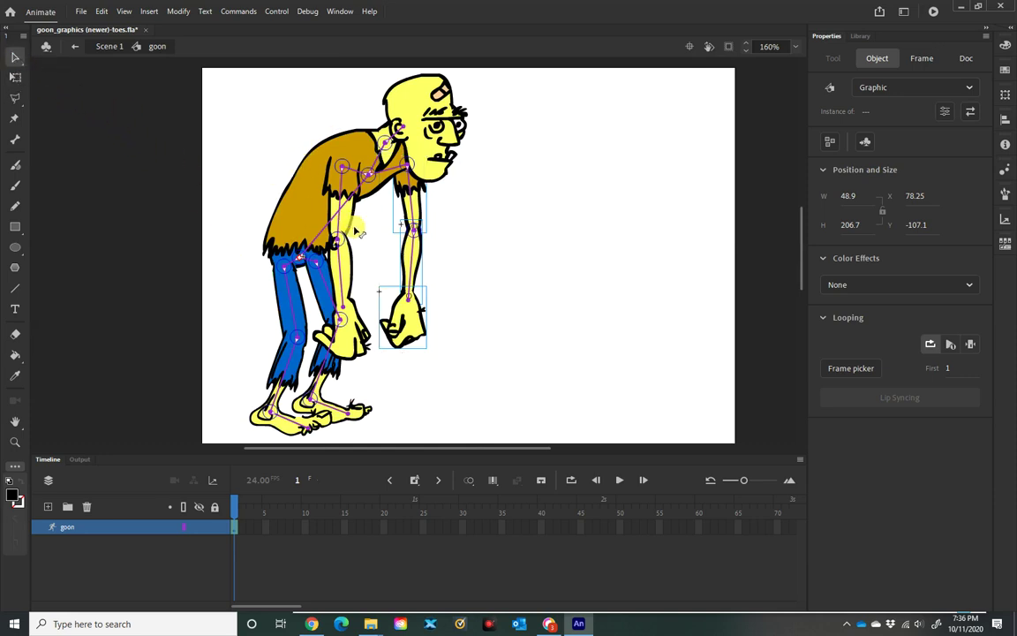
click(475, 274)
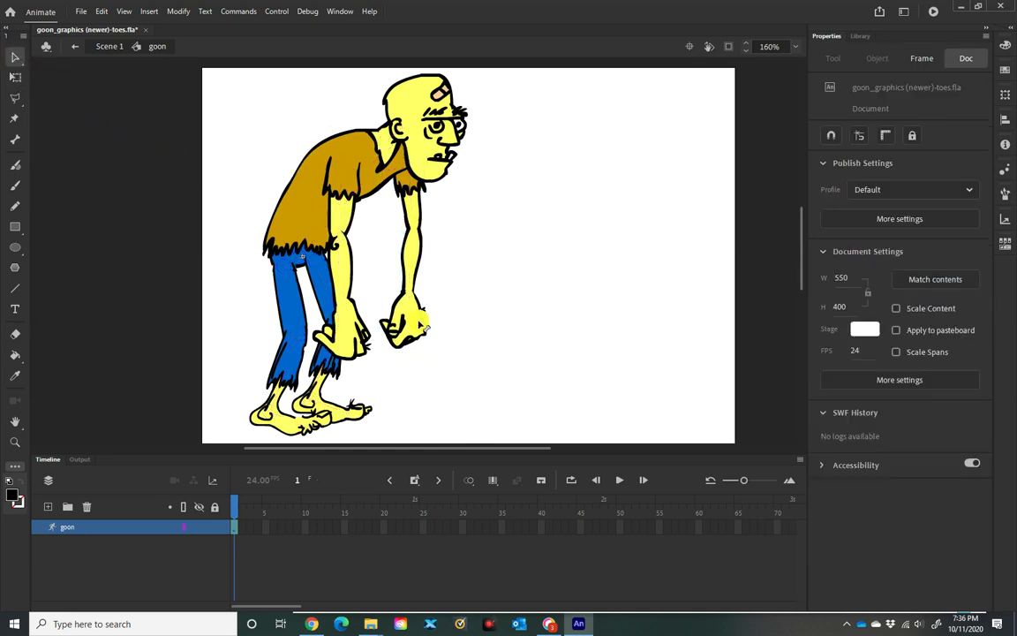
drag(430, 322, 446, 300)
mouse_move(350, 288)
mouse_down()
mouse_move(411, 292)
mouse_move(349, 221)
mouse_move(306, 250)
mouse_move(318, 265)
mouse_move(300, 231)
mouse_move(354, 266)
mouse_up()
Swing the r_lwrleg foot up and back and bend the l_lwrleg knee forward
drag(288, 371, 253, 351)
click(324, 360)
drag(324, 356, 343, 333)
click(217, 339)
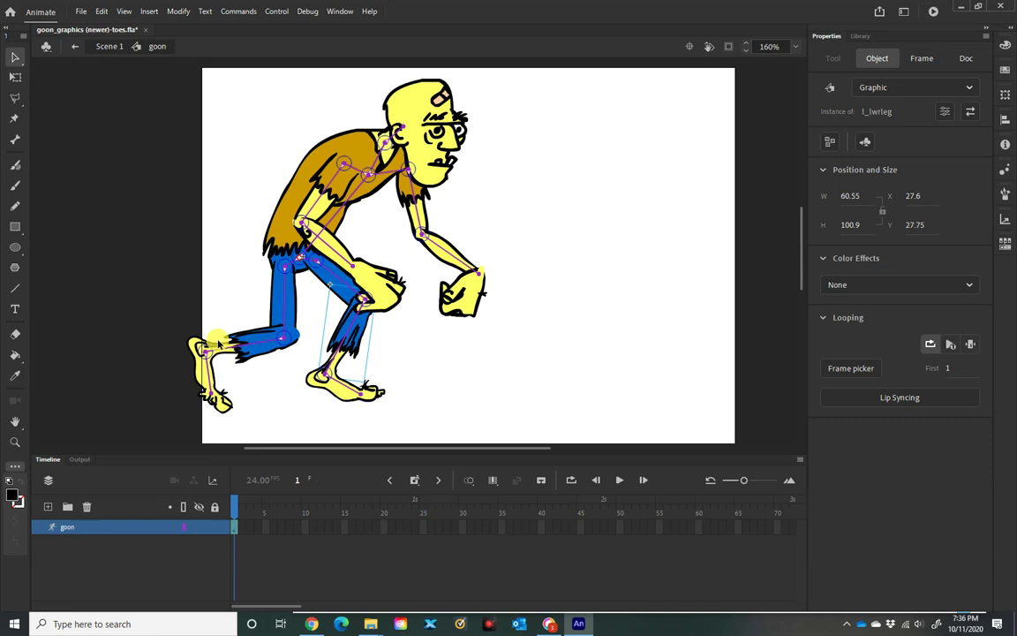
Undo the leg poses and bring rt_hand and rt_lwrarm in beside the other hand
key(ctrl+z)
key(ctrl+z)
key(ctrl+z)
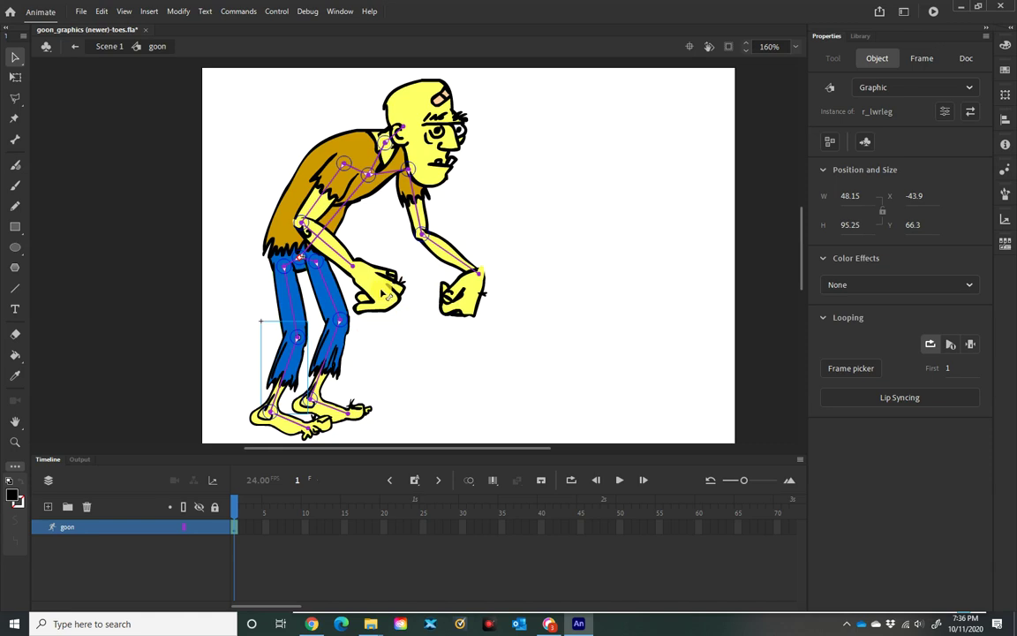
drag(389, 297, 408, 328)
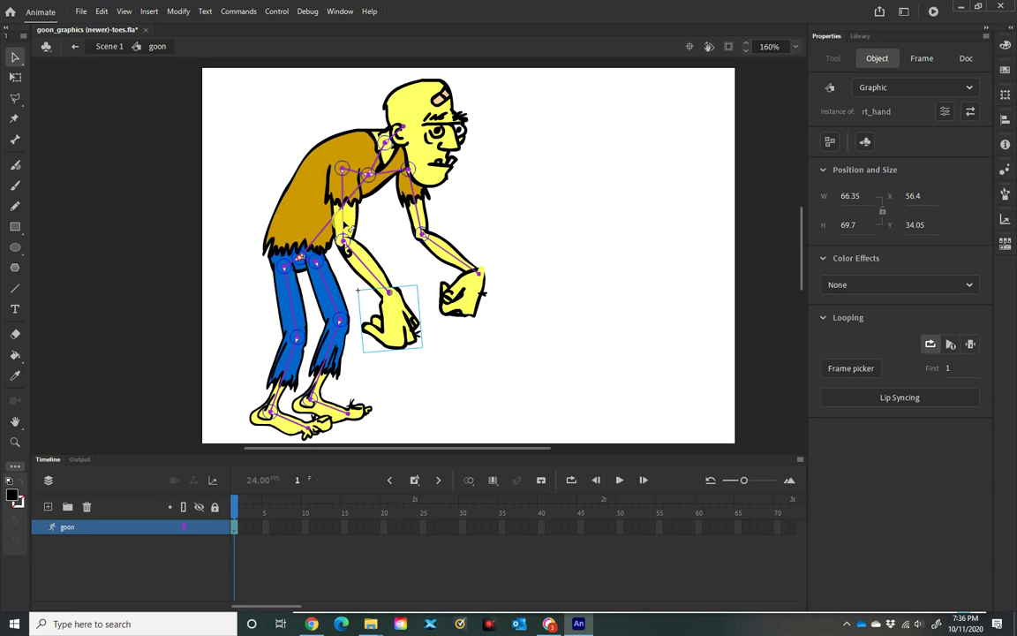
drag(373, 279, 411, 292)
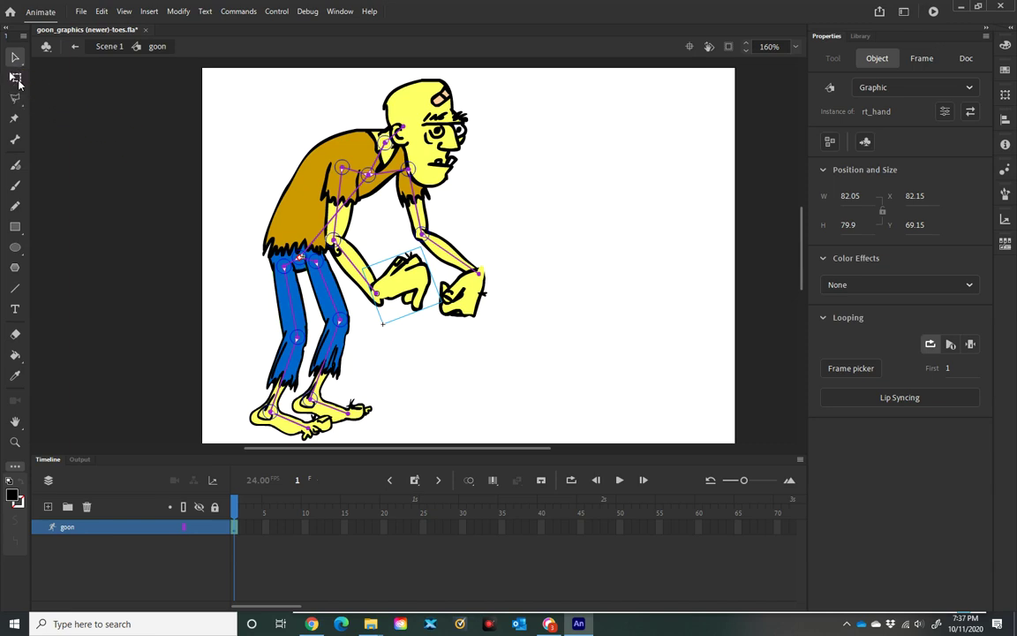
click(17, 78)
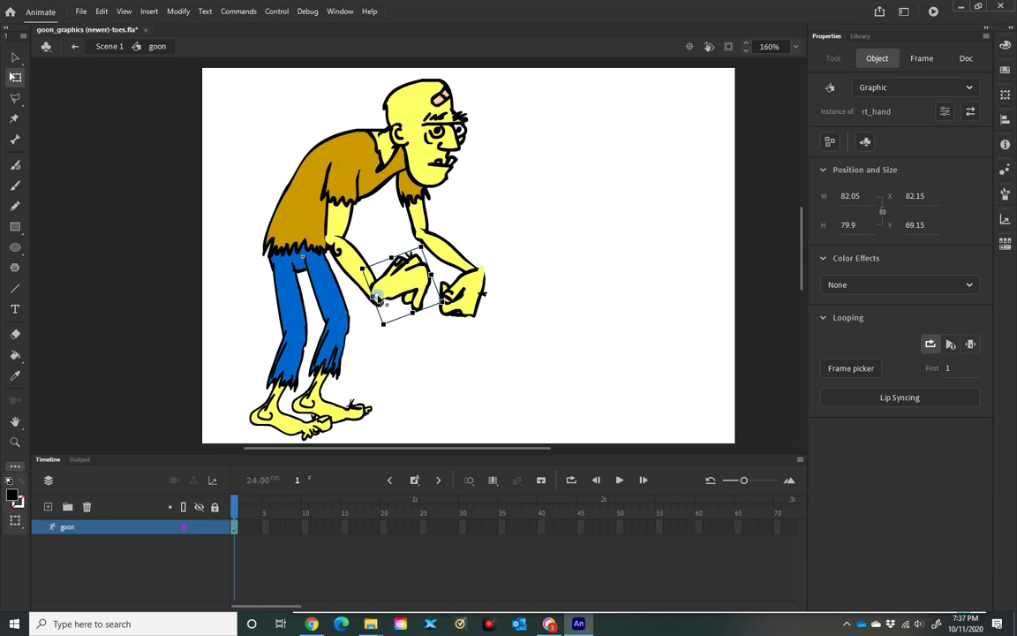
drag(398, 305, 381, 299)
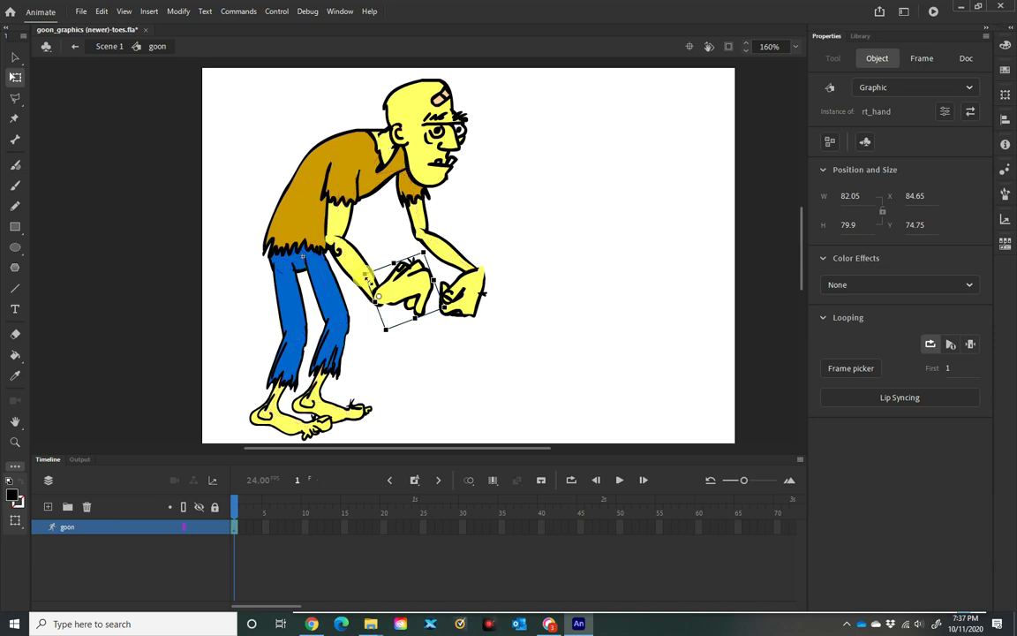
click(15, 56)
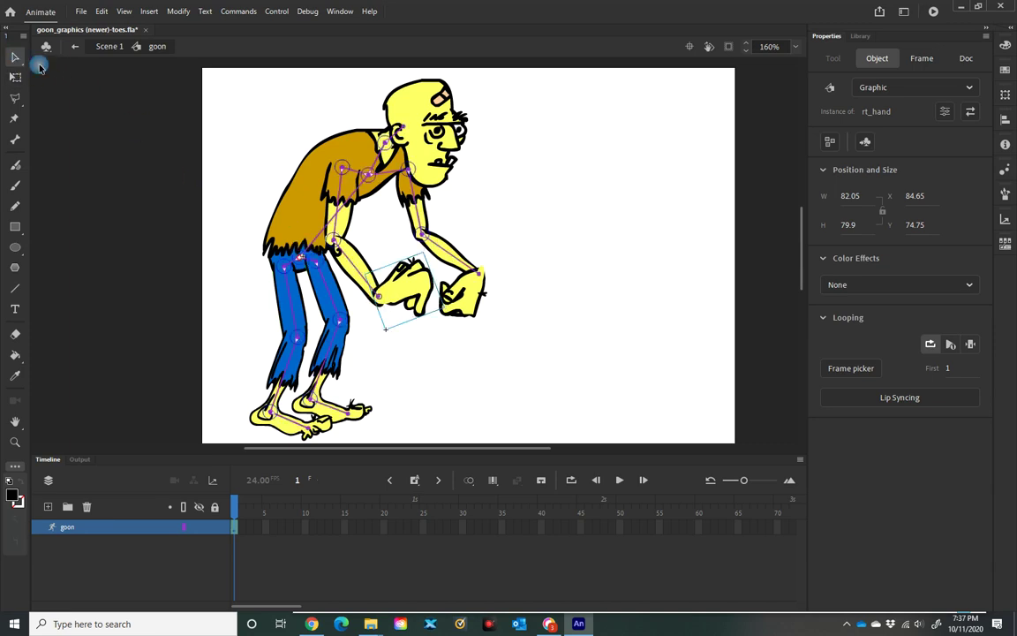
Lower rt_hand and l_hand to hang in front of the goon, then swing r_lwrleg
drag(402, 287, 401, 318)
drag(474, 312, 511, 307)
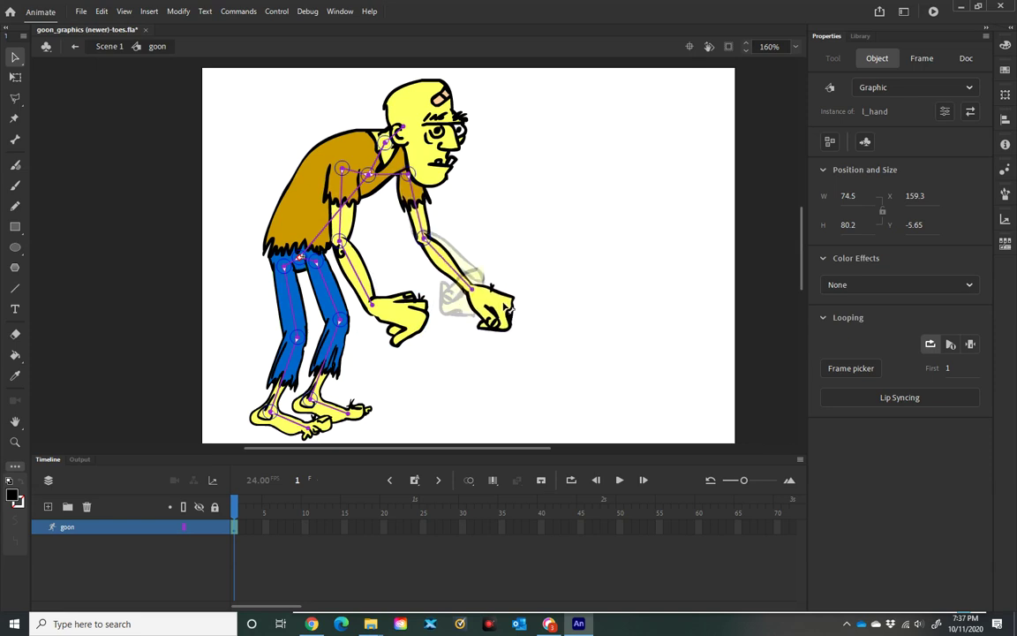
mouse_move(509, 309)
mouse_down()
mouse_move(472, 296)
mouse_move(508, 316)
mouse_up()
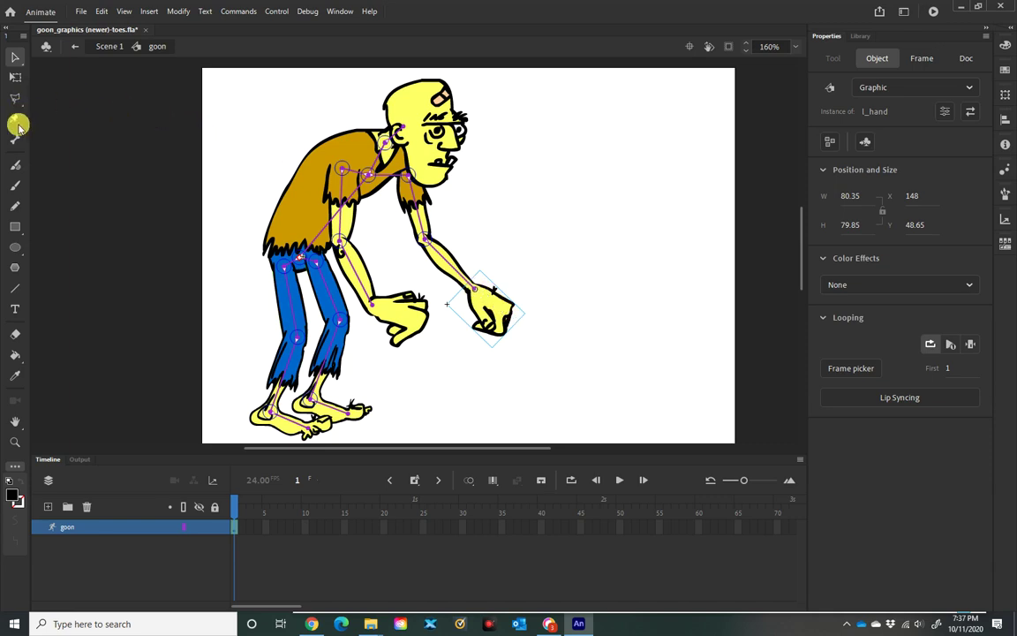
click(18, 80)
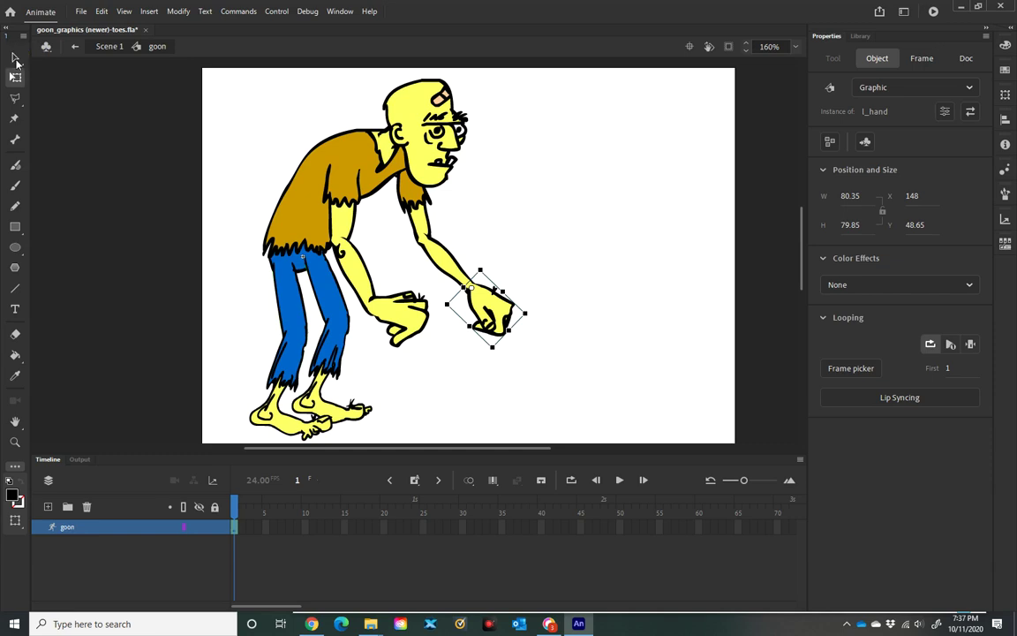
click(15, 59)
drag(527, 318, 467, 304)
click(296, 367)
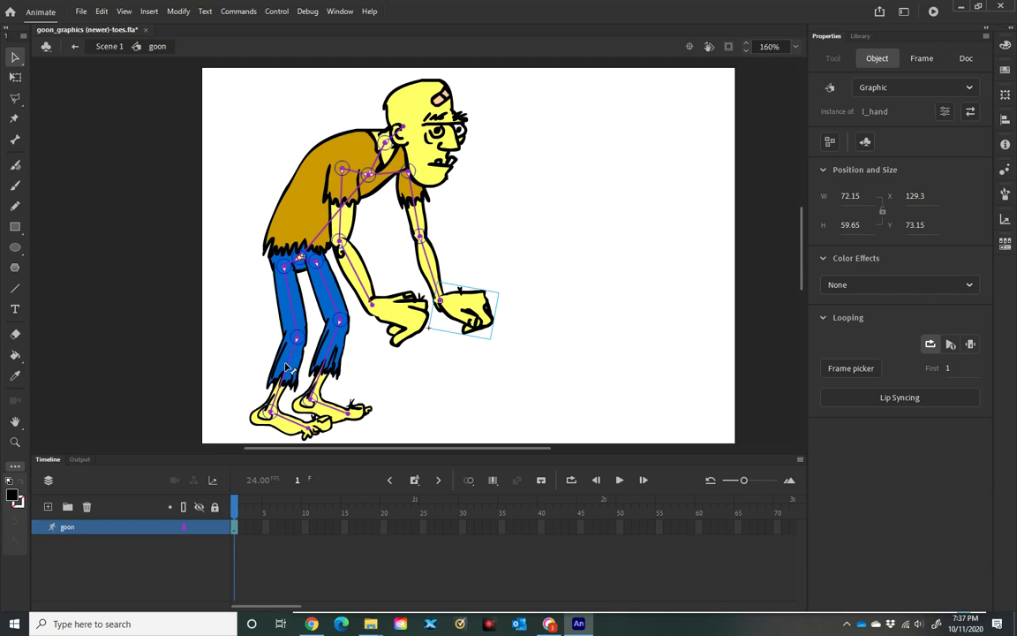
drag(285, 366, 255, 333)
Bend the left shin so the foot swings forward, then straighten it with the foot planted
click(157, 181)
click(15, 77)
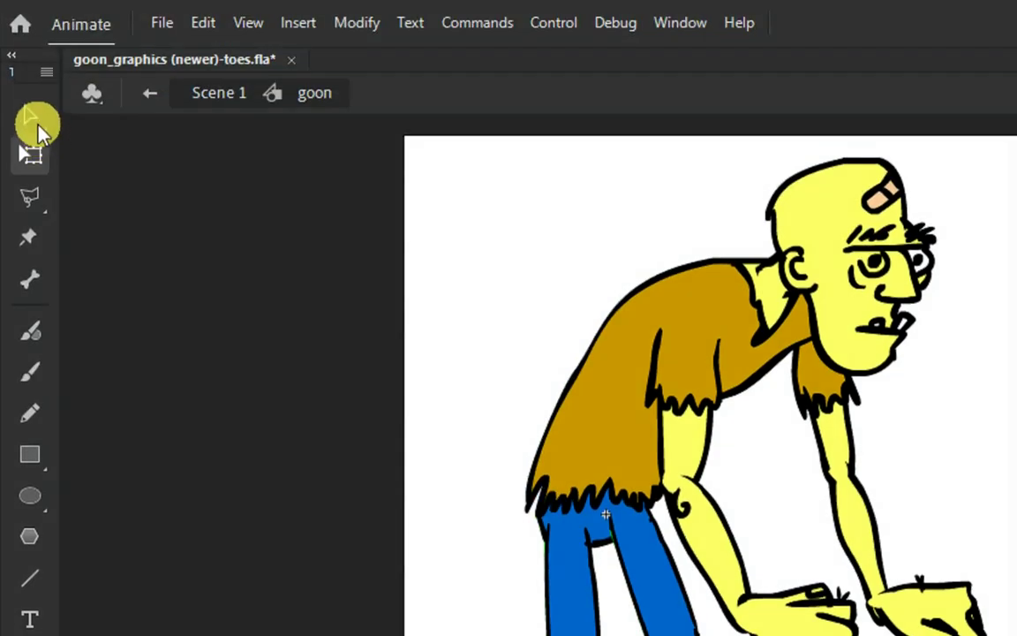
click(35, 115)
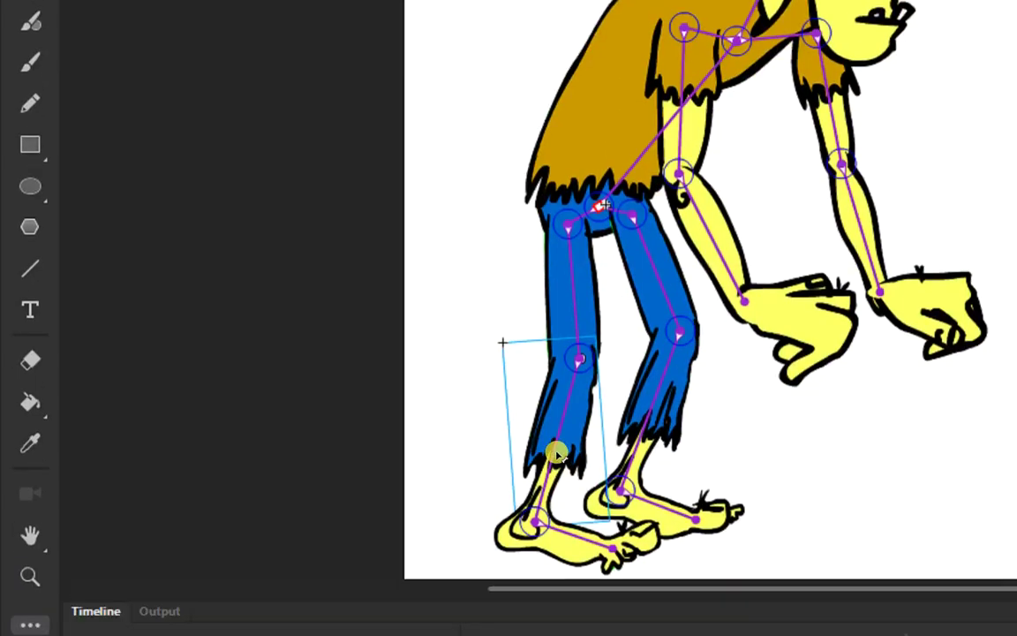
drag(556, 453, 484, 391)
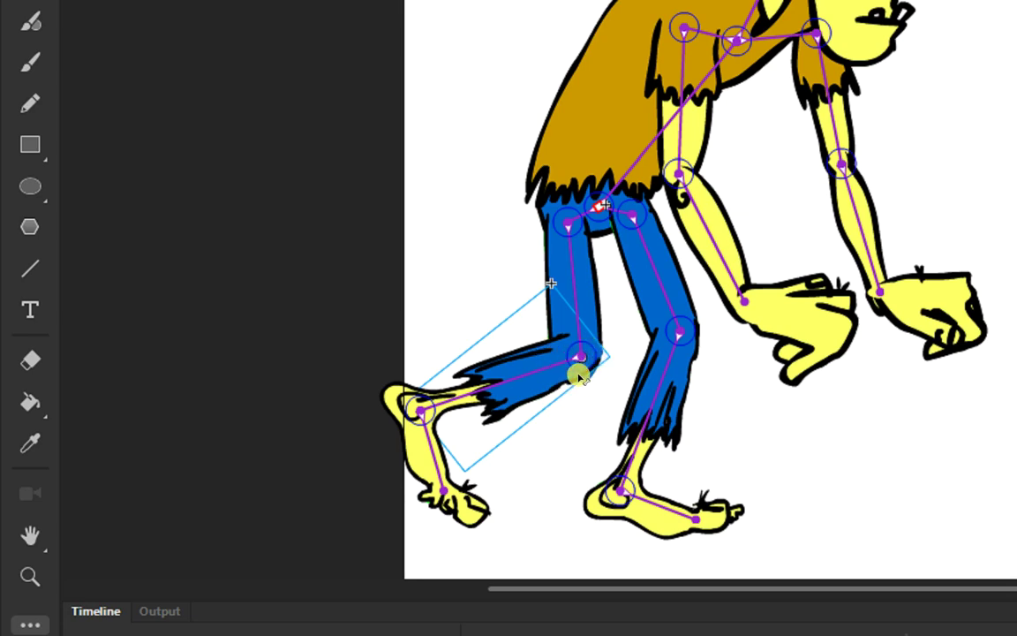
drag(512, 370, 552, 409)
Rotate both feet flat on the ground and adjust the right shin
drag(601, 453, 633, 456)
mouse_move(713, 429)
mouse_down()
mouse_move(720, 422)
mouse_move(700, 430)
mouse_up()
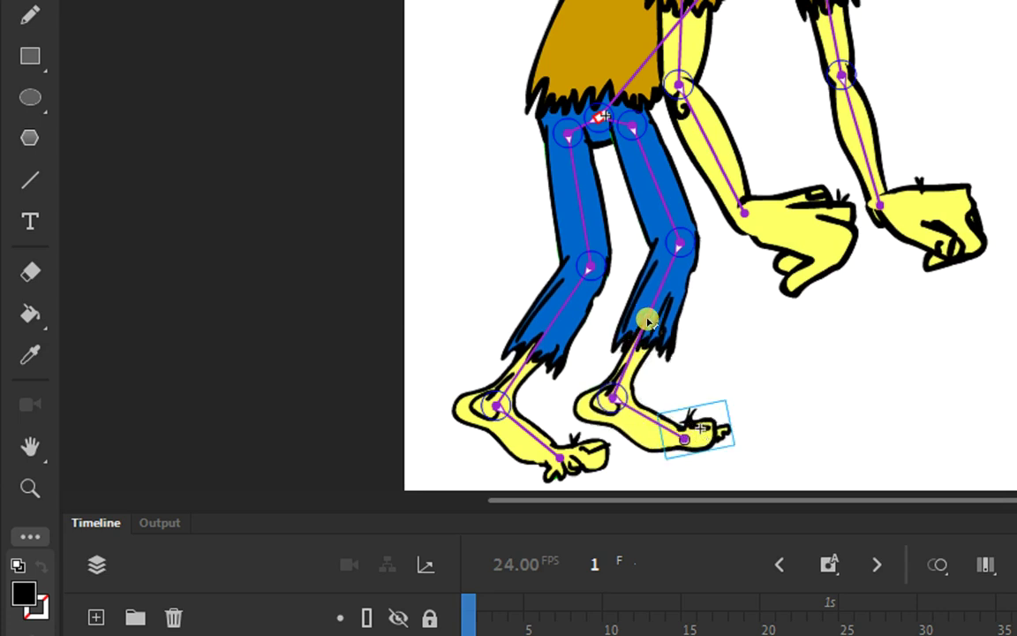
mouse_move(649, 307)
mouse_down()
mouse_move(628, 278)
mouse_move(605, 270)
mouse_move(649, 307)
mouse_up()
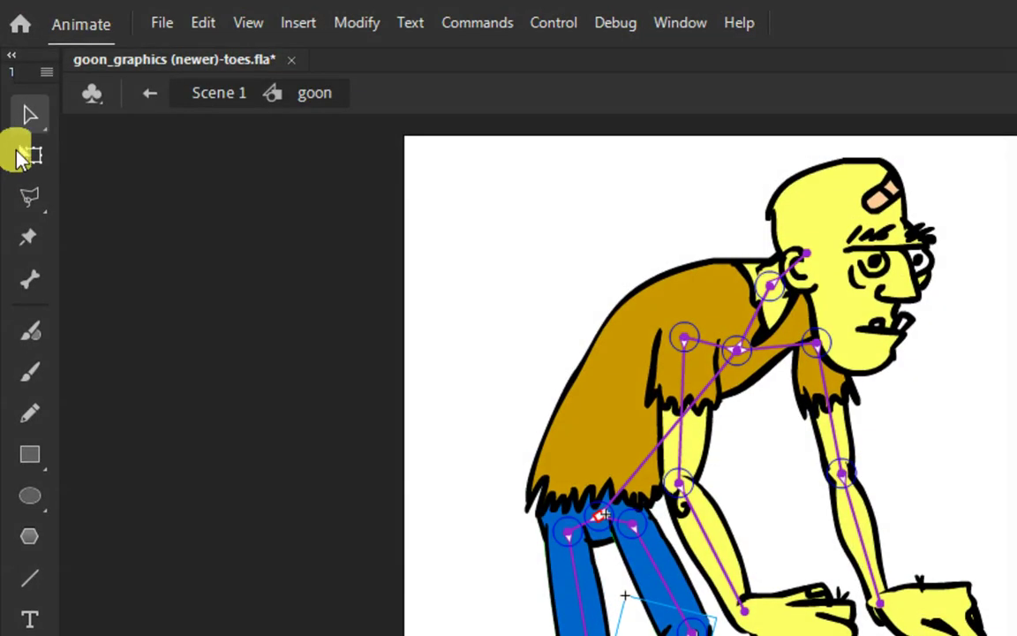
Select the rear leg and foot and move them one level back with Arrange > Send Backward
click(16, 152)
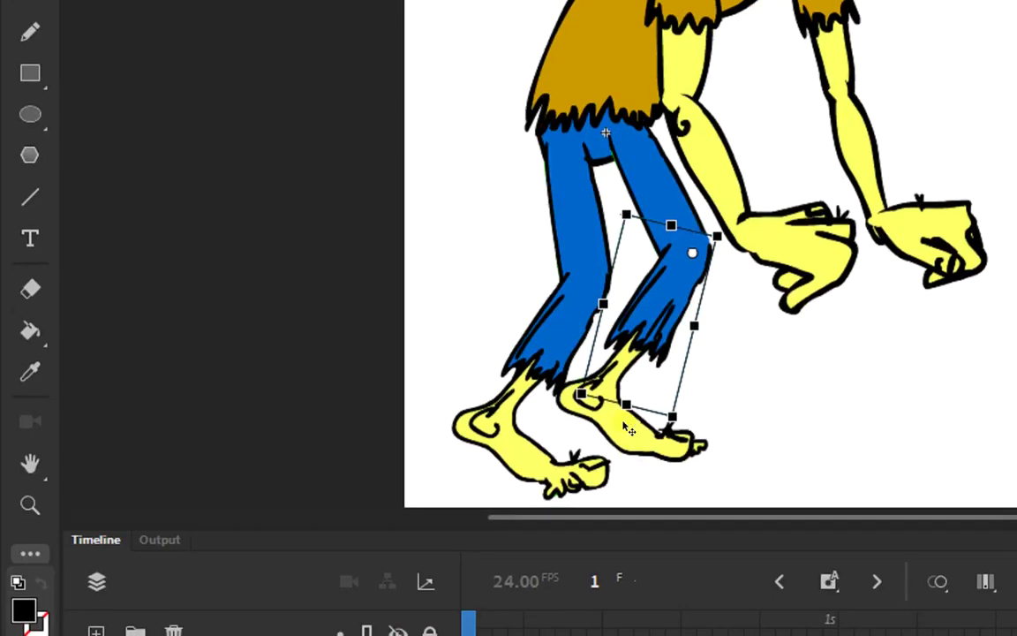
click(650, 183)
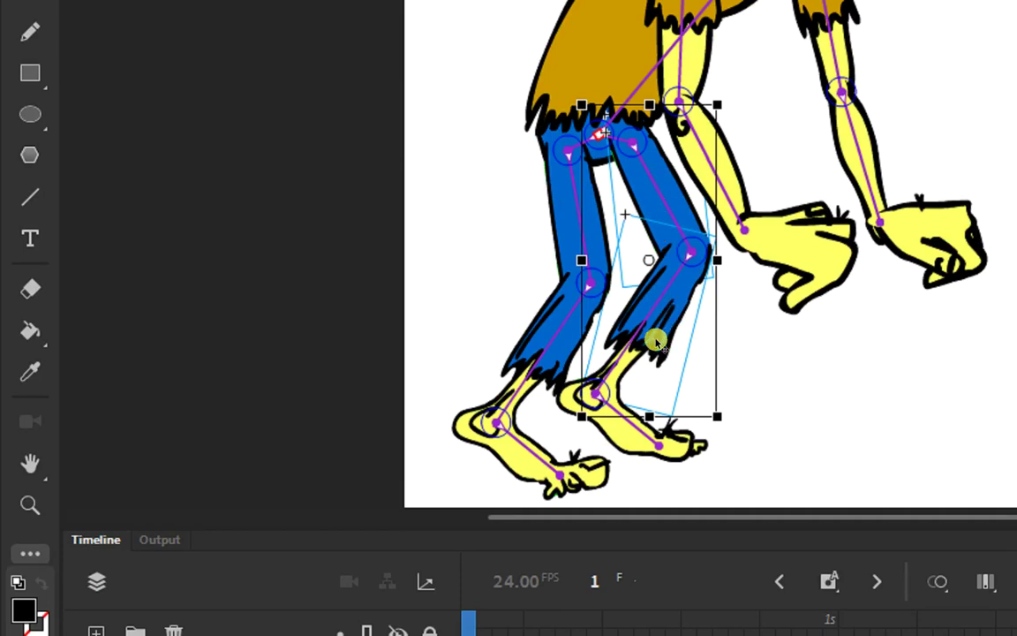
click(626, 436)
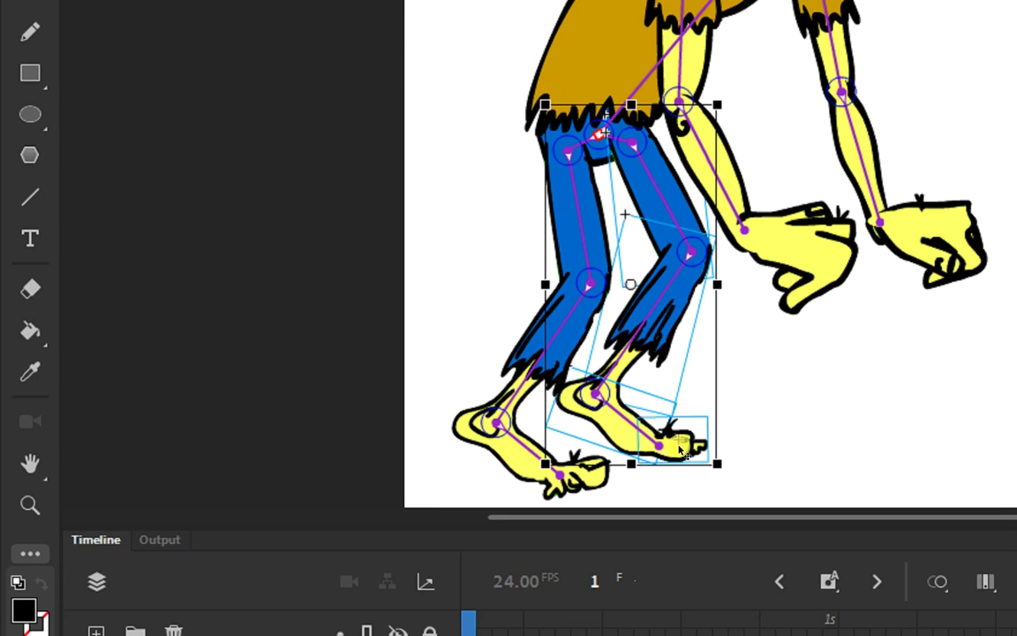
right_click(654, 187)
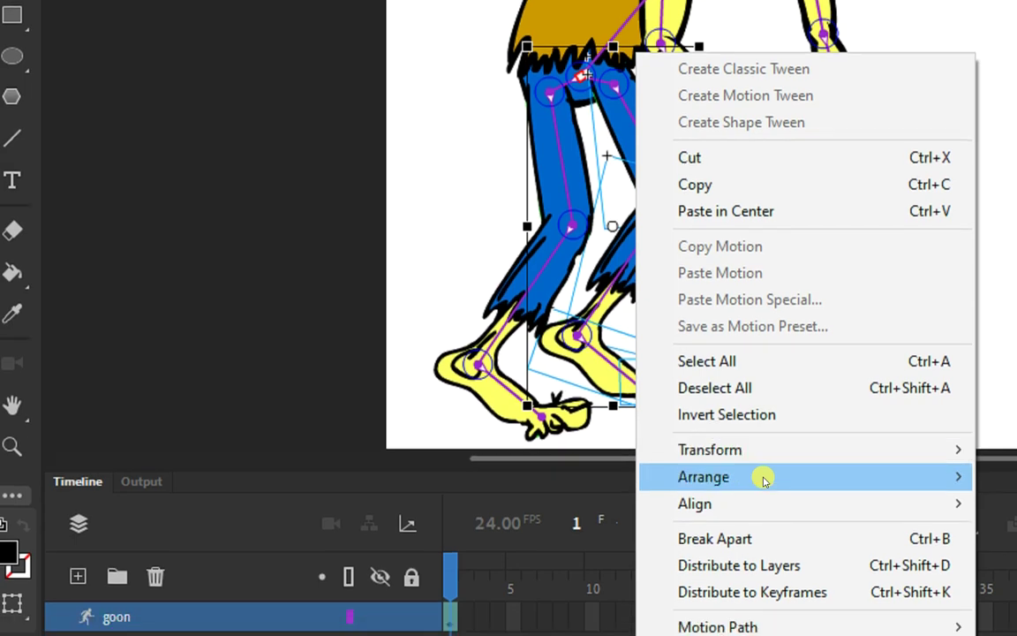
mouse_move(784, 535)
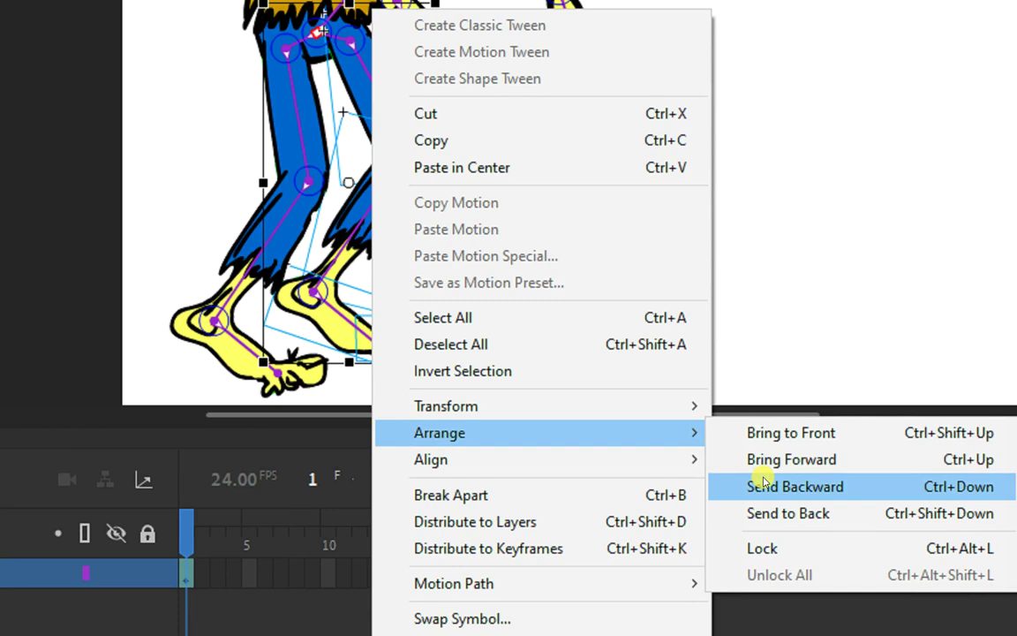
click(761, 481)
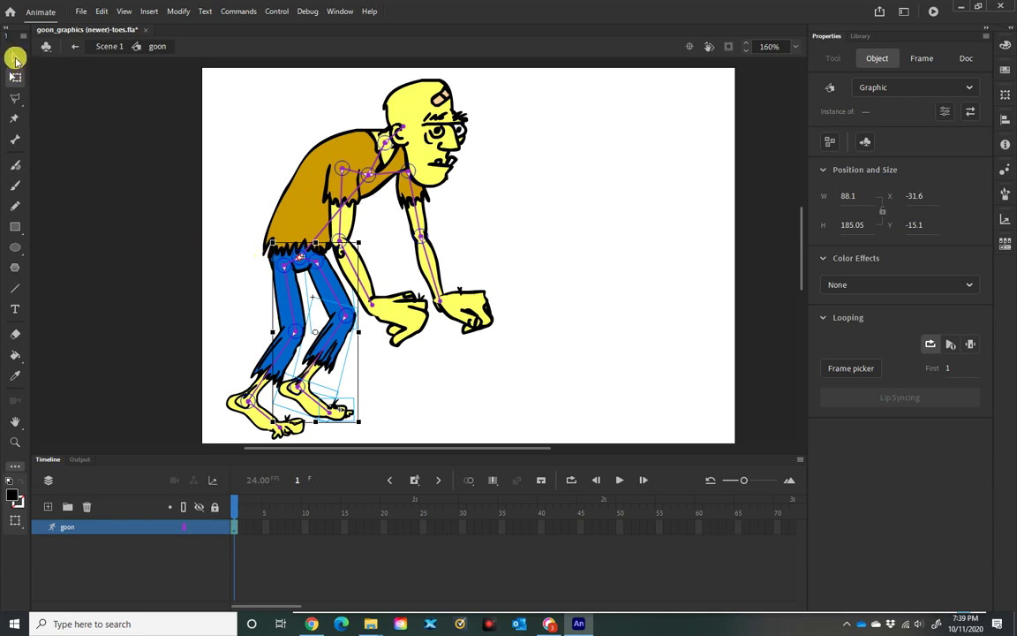
Swing the r_lwrleg rear lower leg and foot further back and up to the left
click(15, 55)
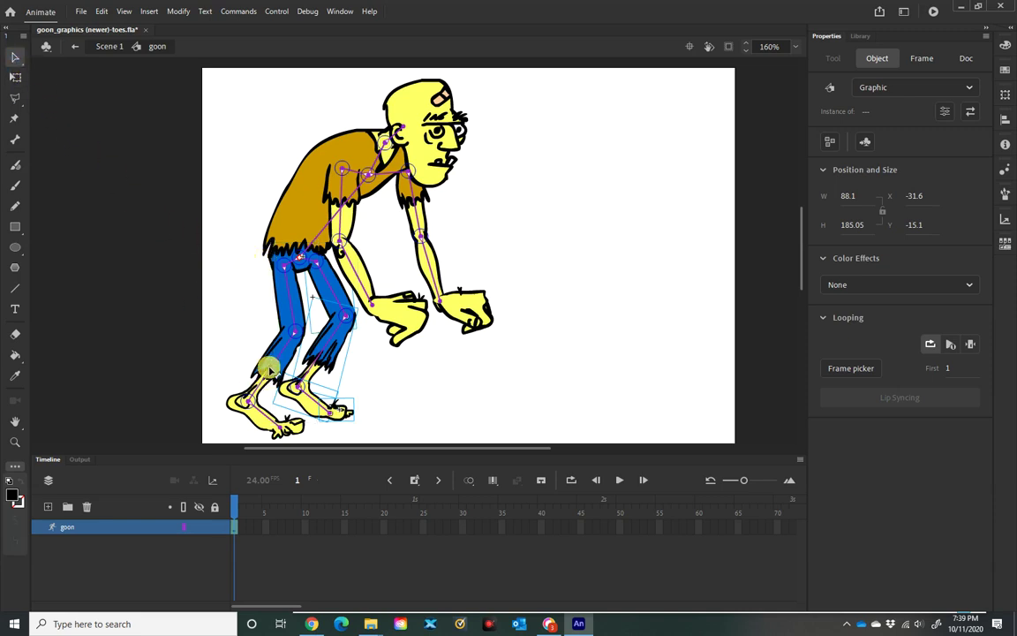
drag(272, 373, 265, 378)
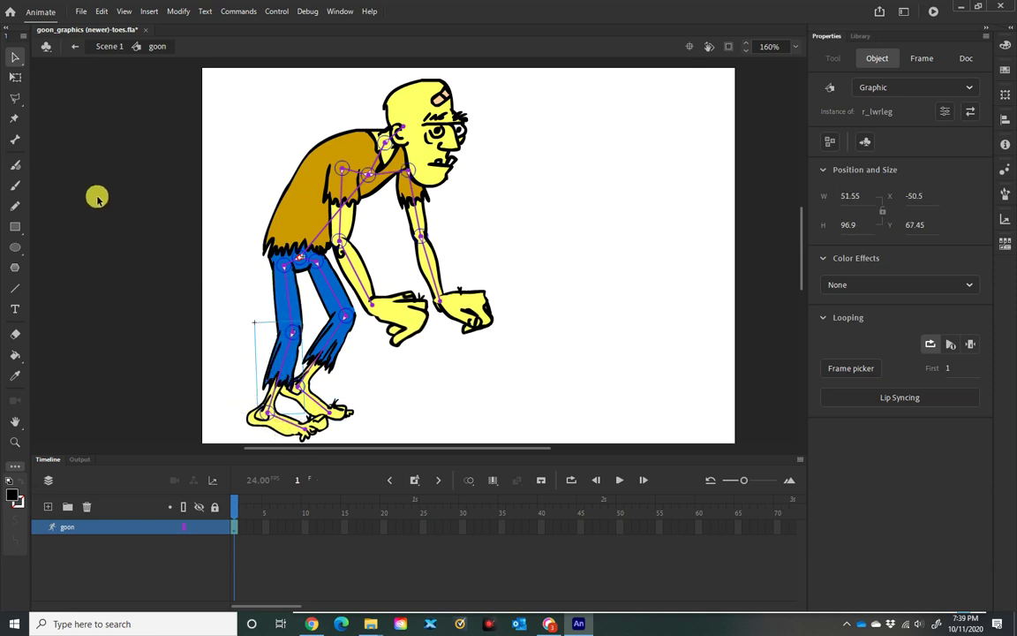
click(15, 77)
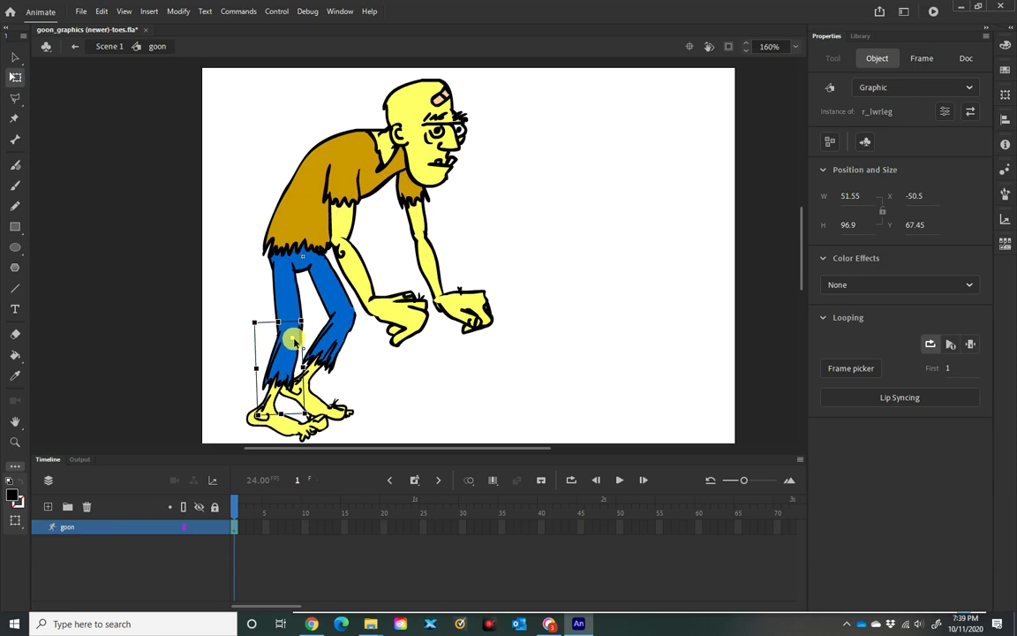
click(16, 56)
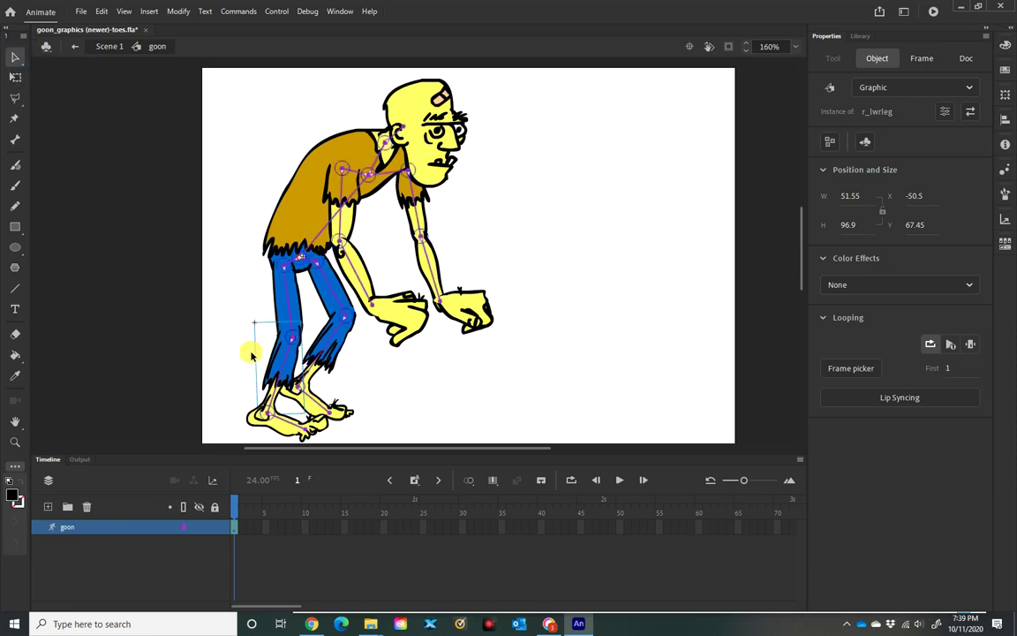
mouse_move(273, 378)
mouse_down()
mouse_move(249, 376)
mouse_move(266, 378)
mouse_move(253, 345)
mouse_move(270, 387)
mouse_up()
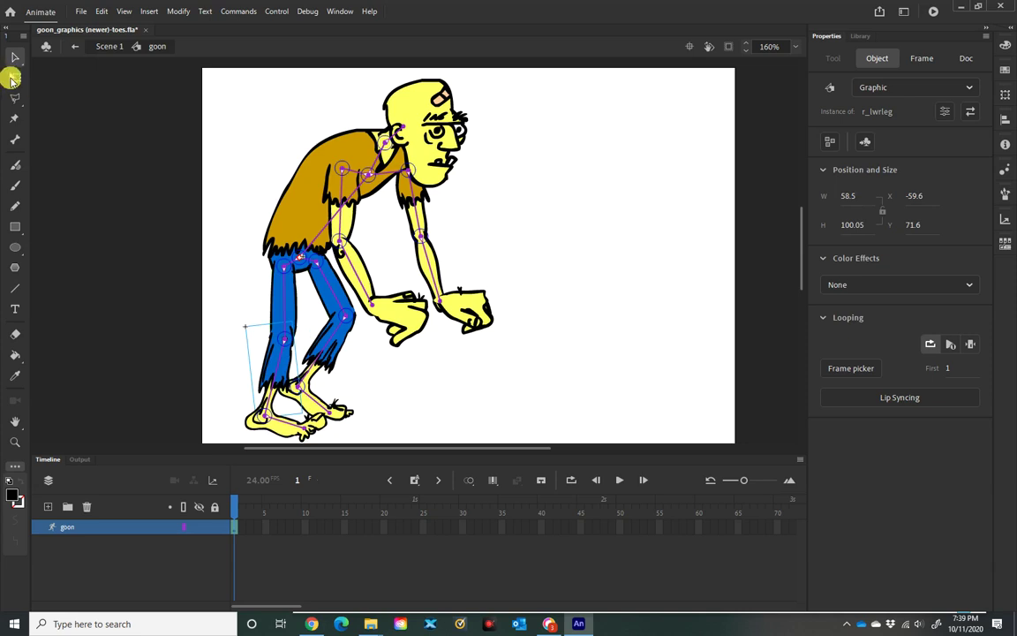
click(14, 78)
click(274, 356)
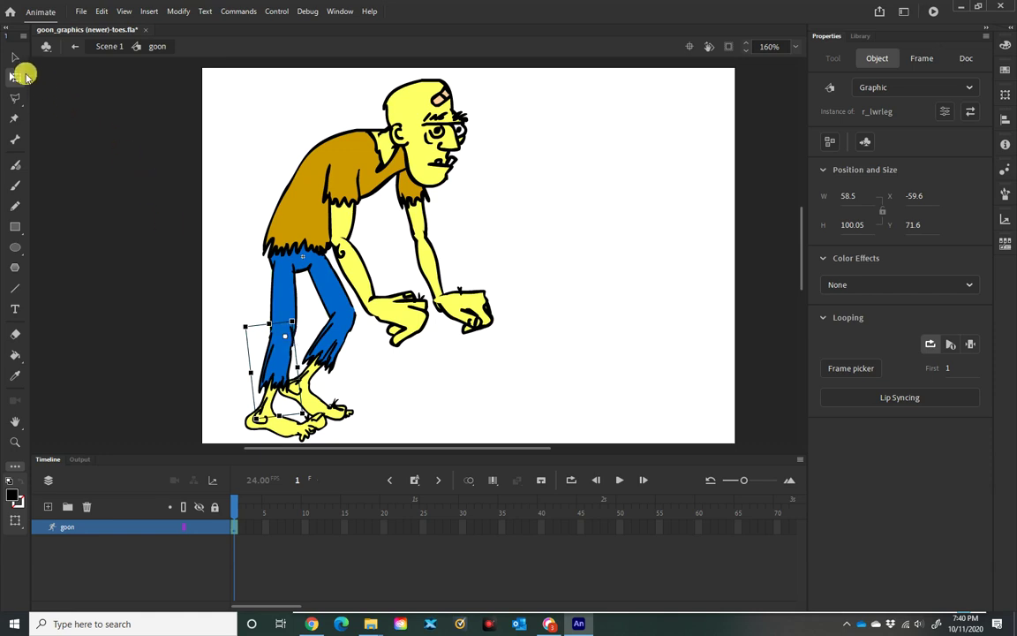
click(15, 58)
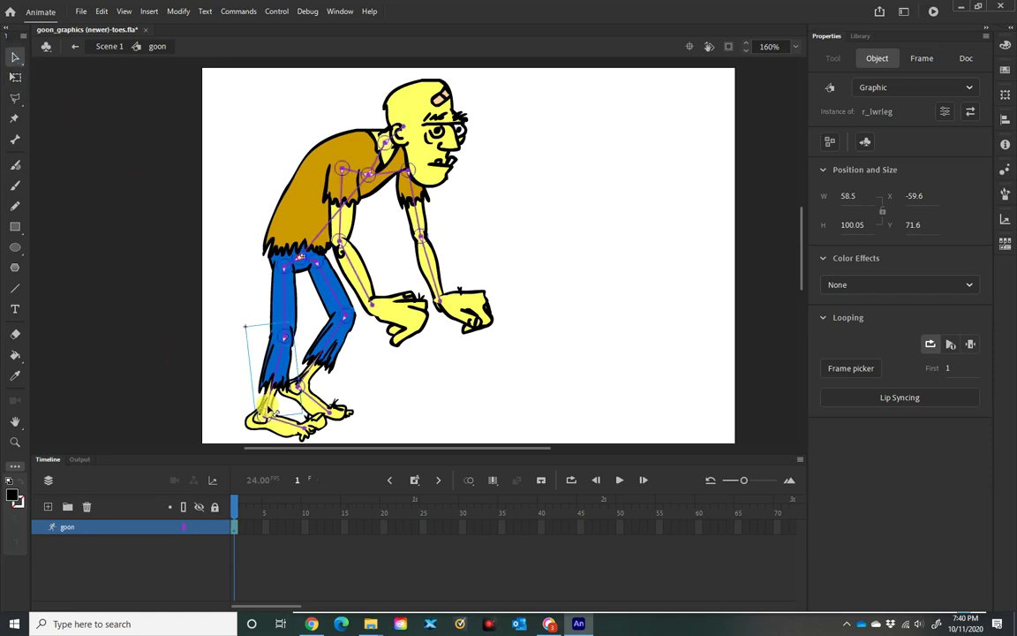
mouse_move(269, 411)
mouse_down()
mouse_move(237, 385)
mouse_move(228, 358)
mouse_move(254, 403)
mouse_up()
Move the front foot right, swing both upper arms inward, and lower the back hand
drag(310, 386, 324, 378)
drag(344, 220, 336, 212)
drag(410, 197, 408, 188)
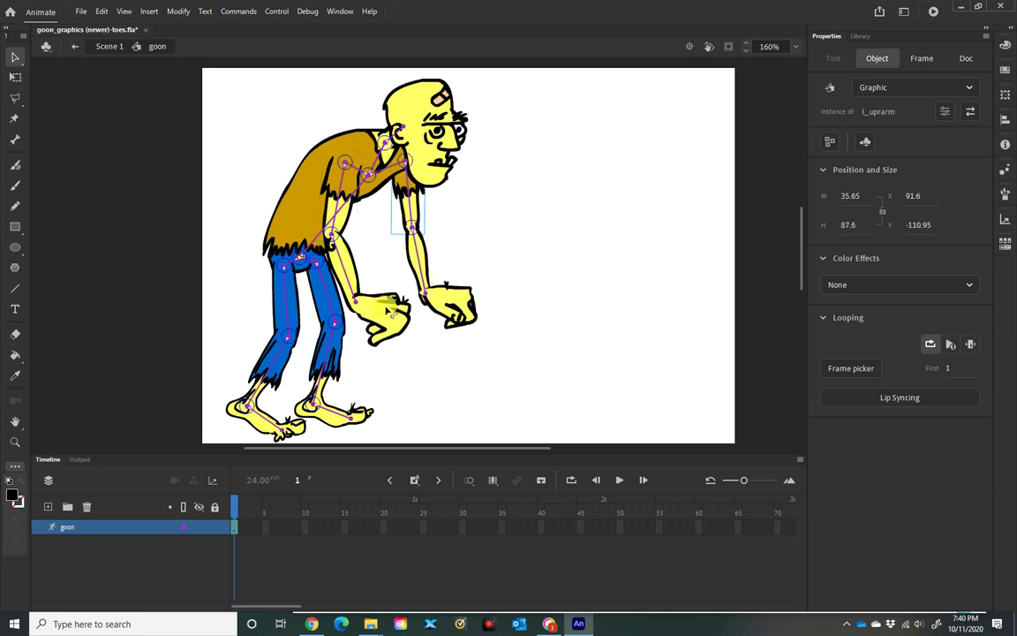
mouse_move(446, 302)
mouse_down()
mouse_move(459, 318)
mouse_move(442, 304)
mouse_move(449, 317)
mouse_up()
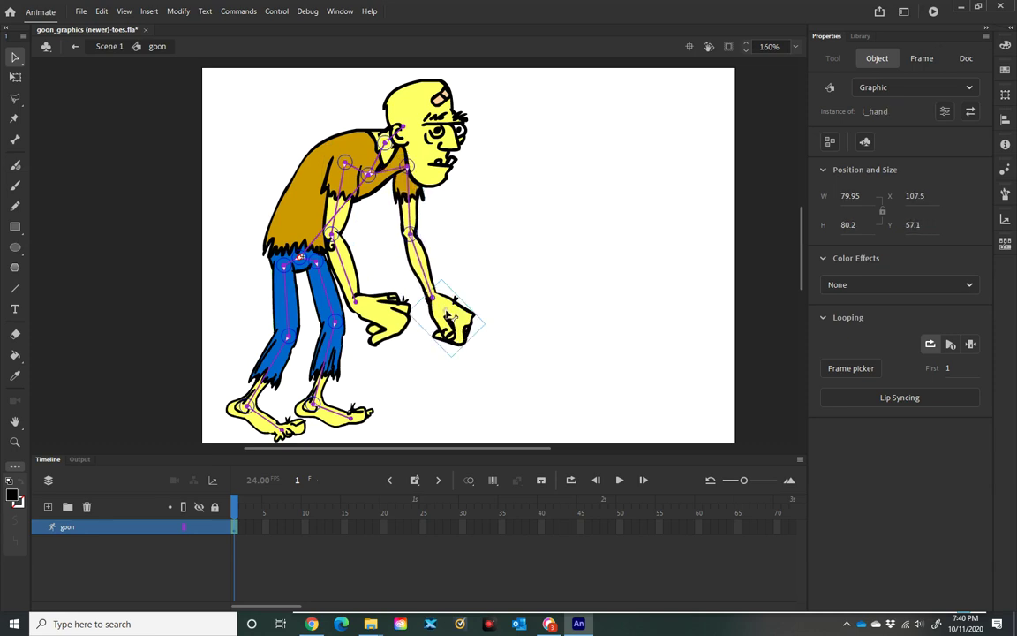
click(15, 77)
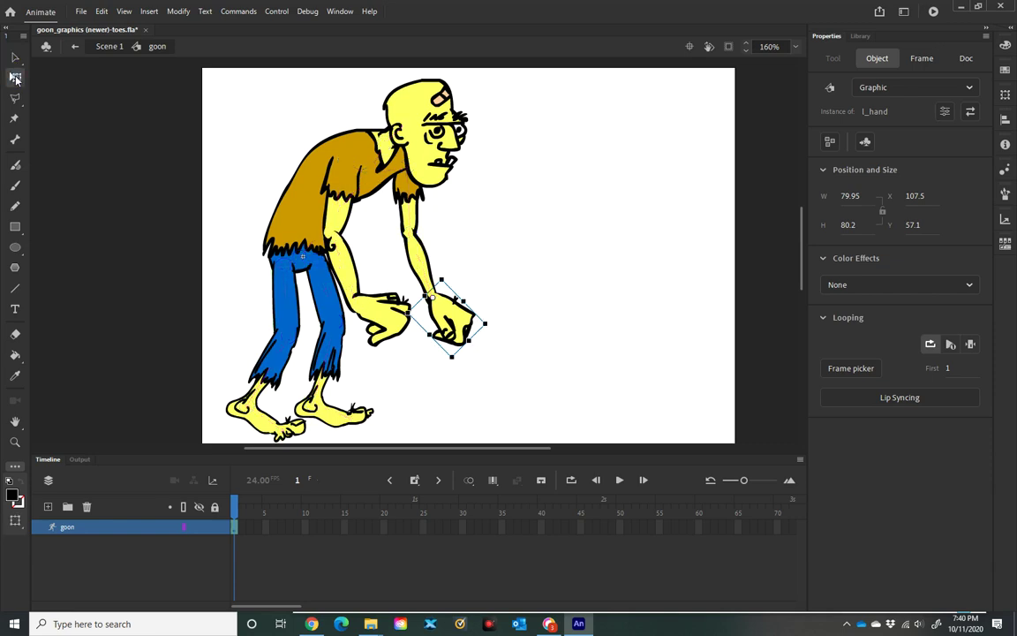
click(480, 305)
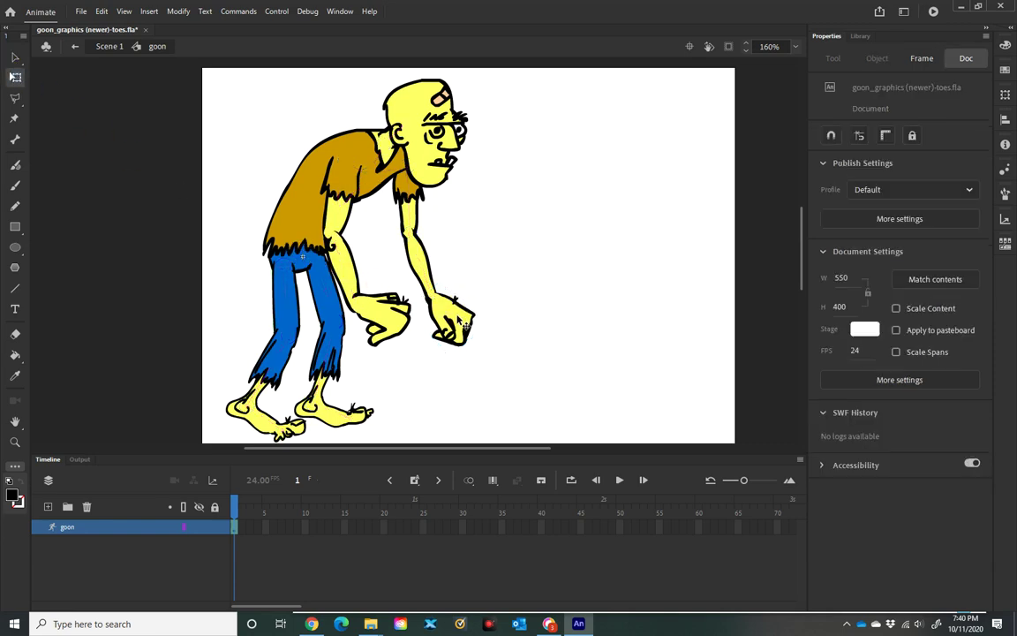
click(458, 323)
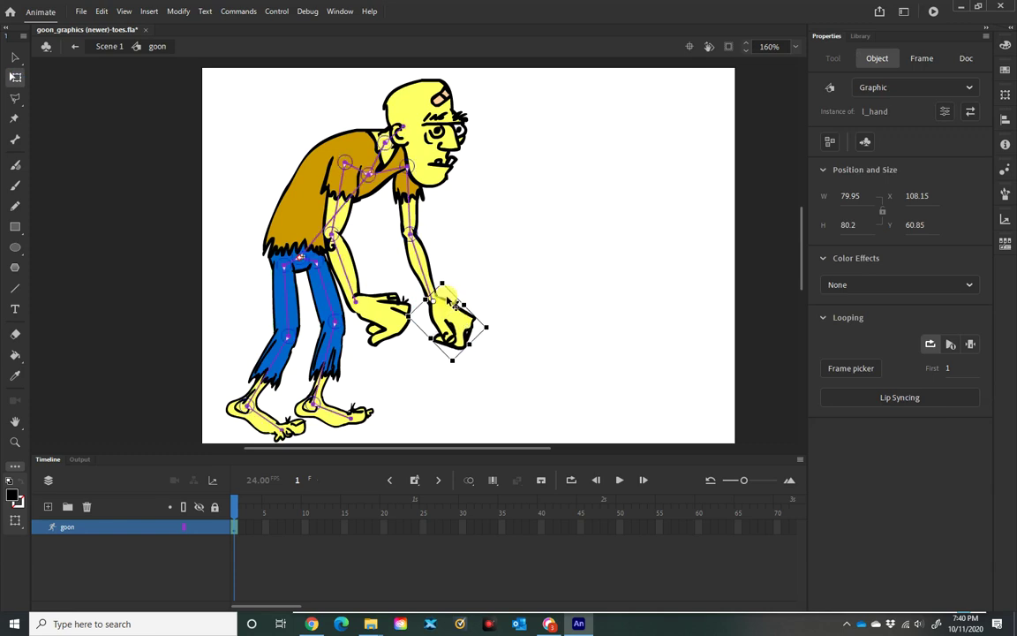
click(14, 58)
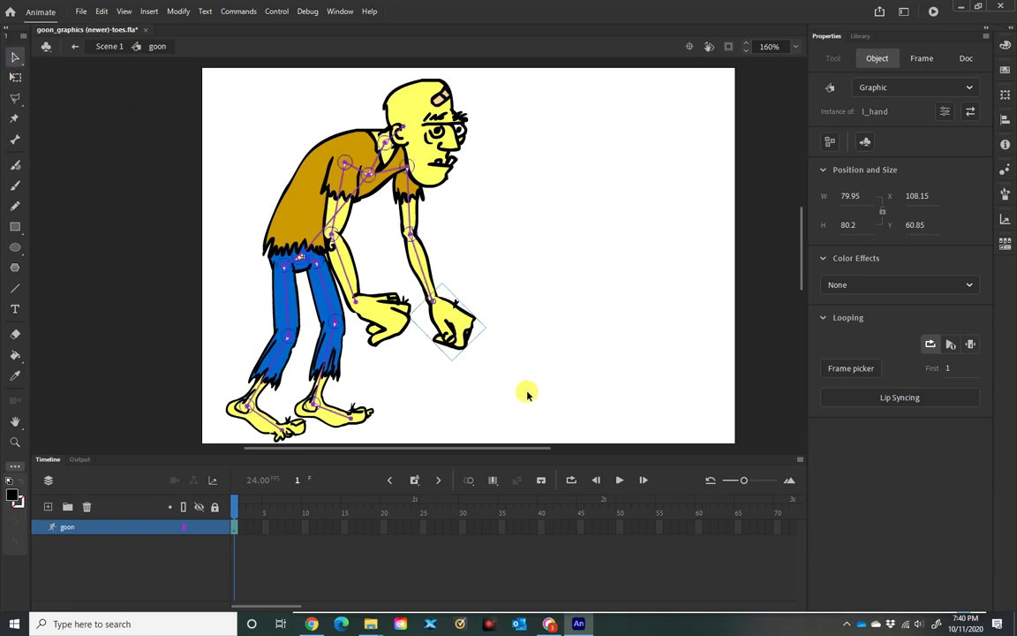
Raise the back hand and arm high, lift the right hand, and tilt the head back
drag(467, 328, 530, 279)
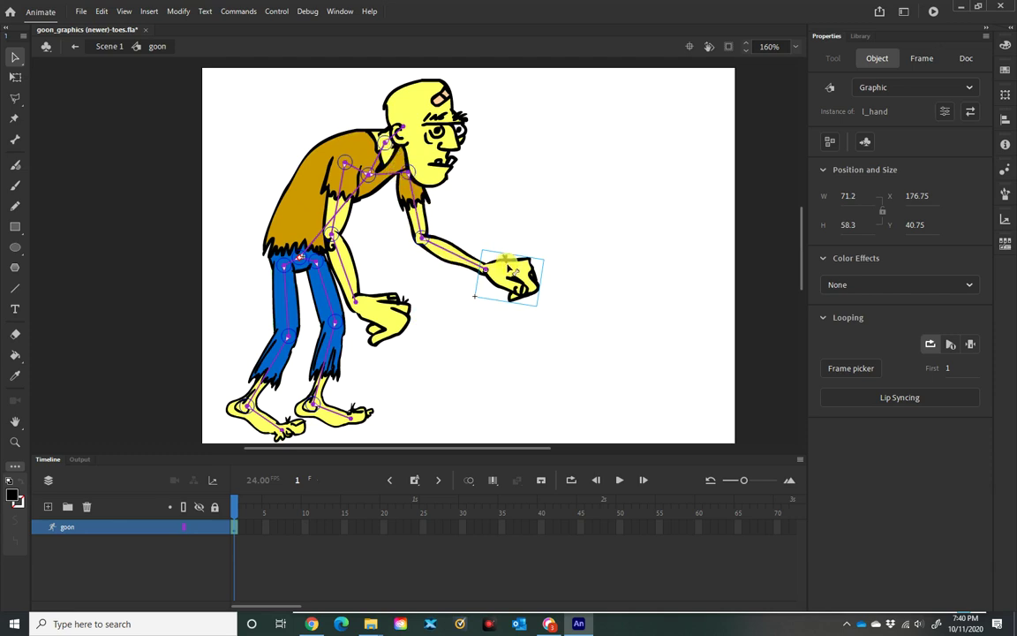
drag(514, 272, 549, 217)
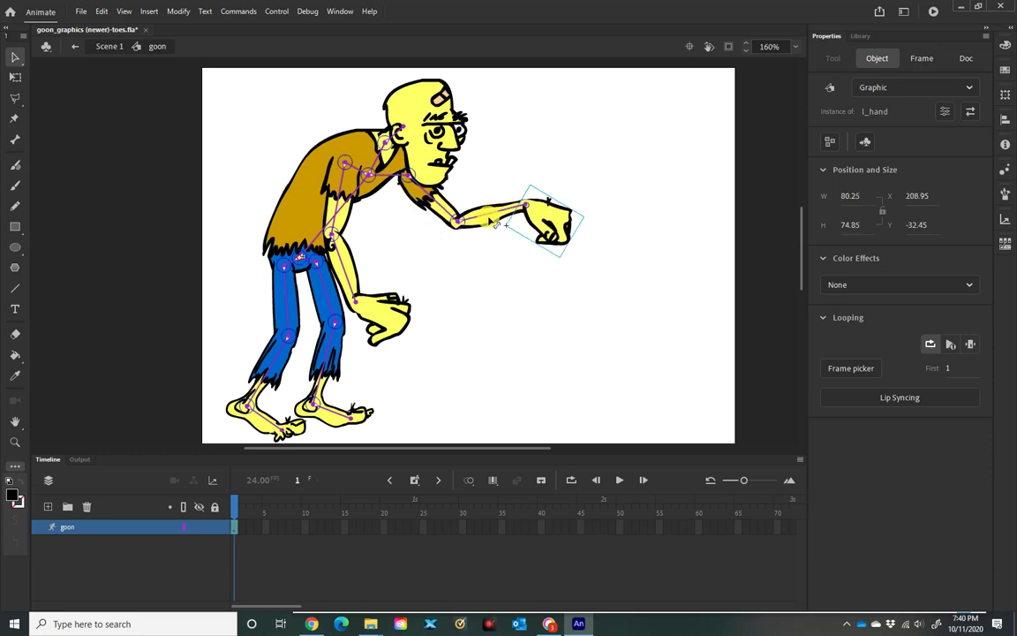
drag(490, 223, 462, 224)
drag(399, 187, 411, 221)
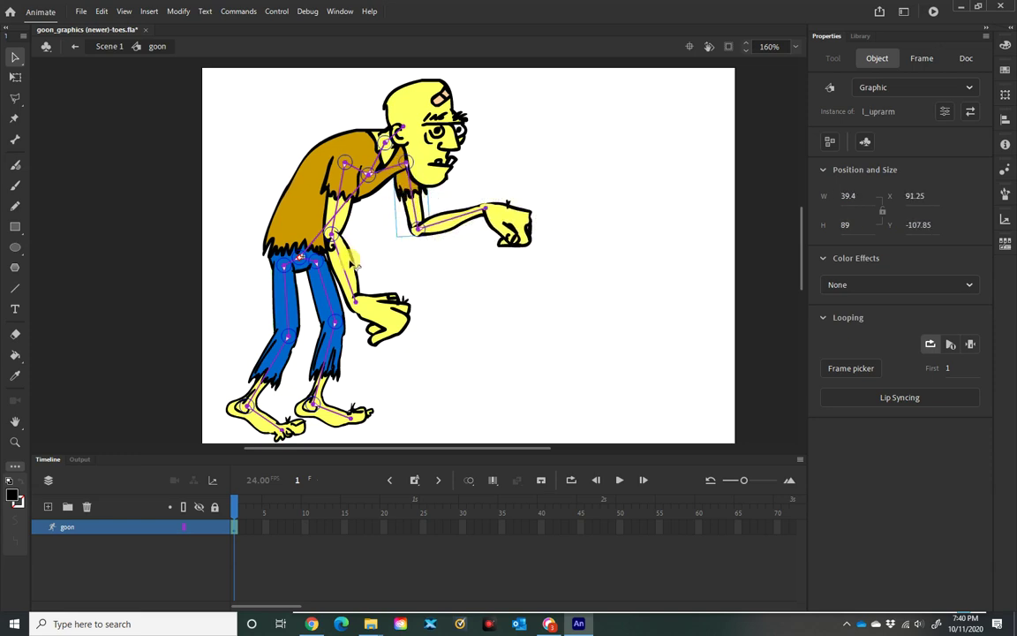
drag(354, 282, 388, 279)
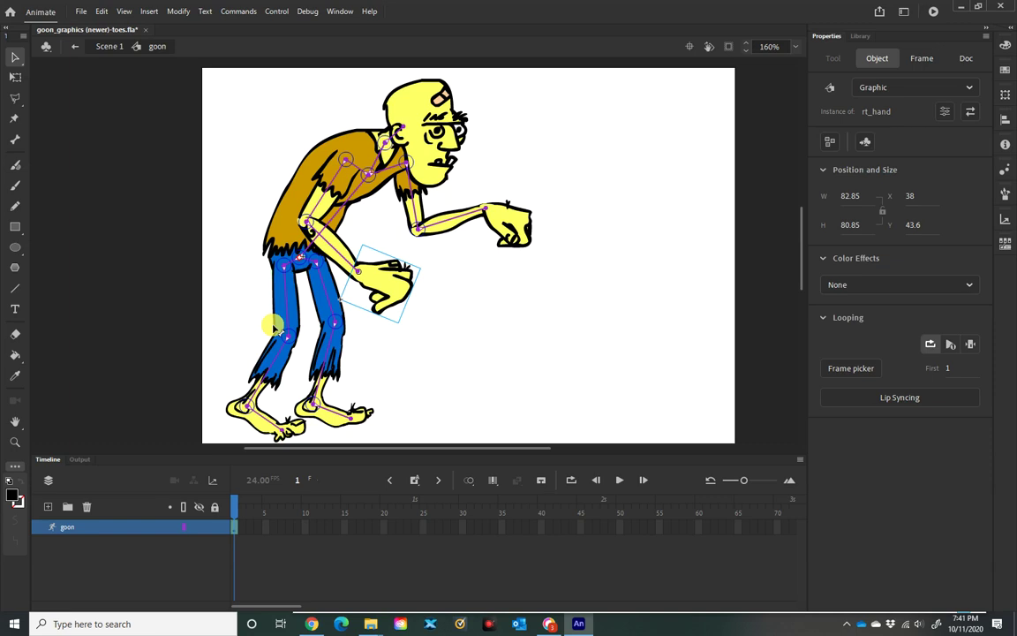
drag(394, 132, 437, 152)
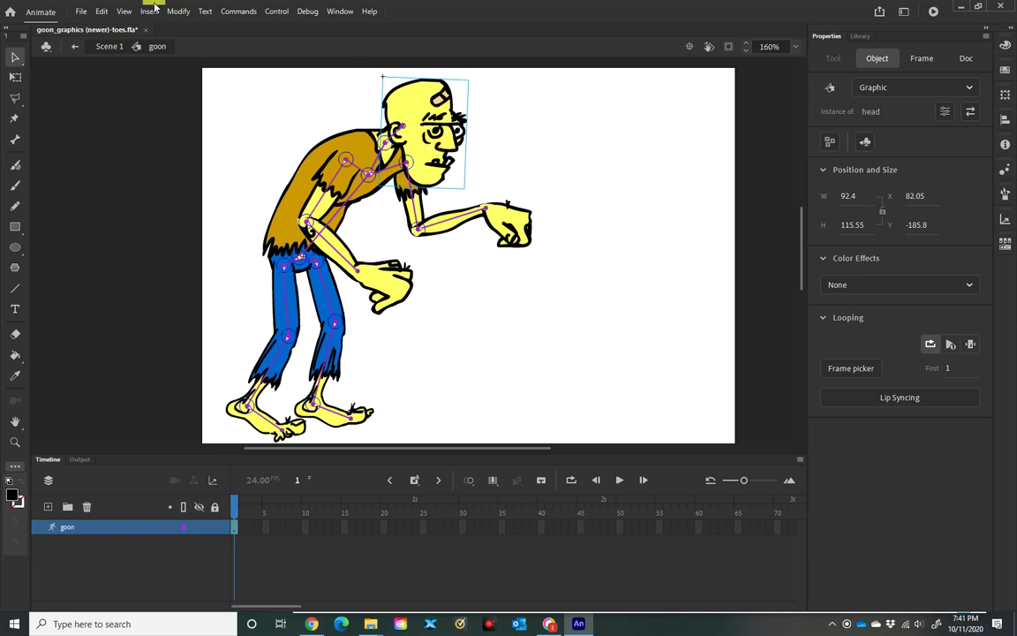
Exit the goon symbol to Scene 1, open the Library, and select the goon symbol
click(75, 48)
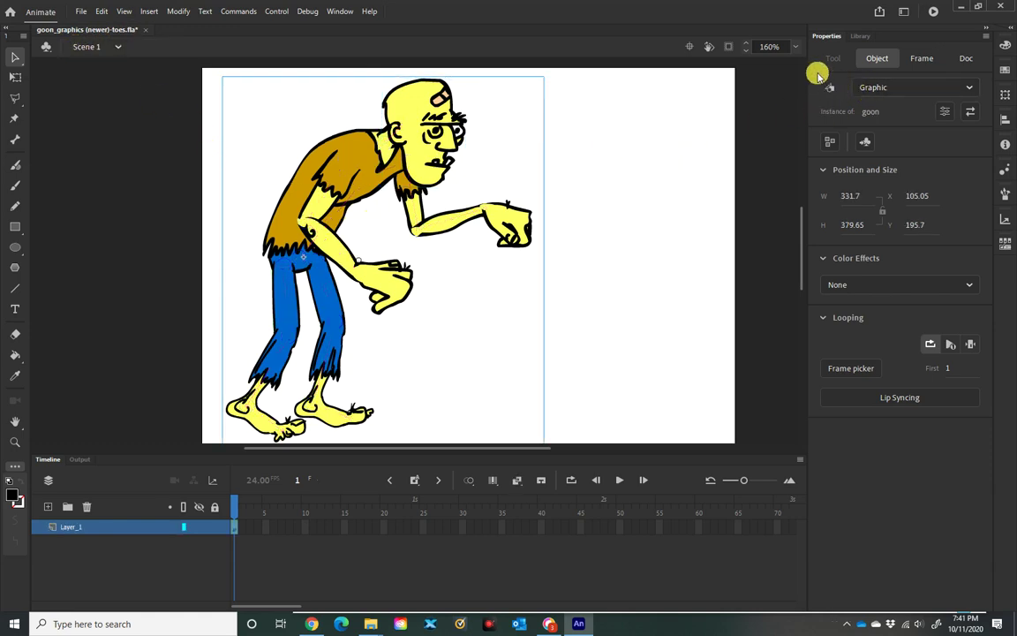
click(859, 35)
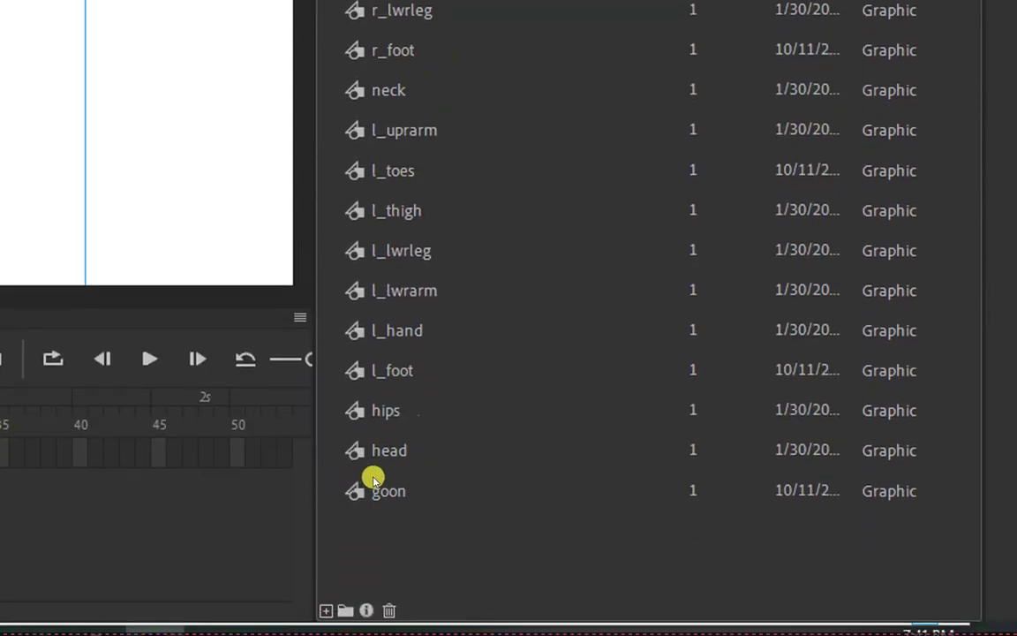
click(385, 490)
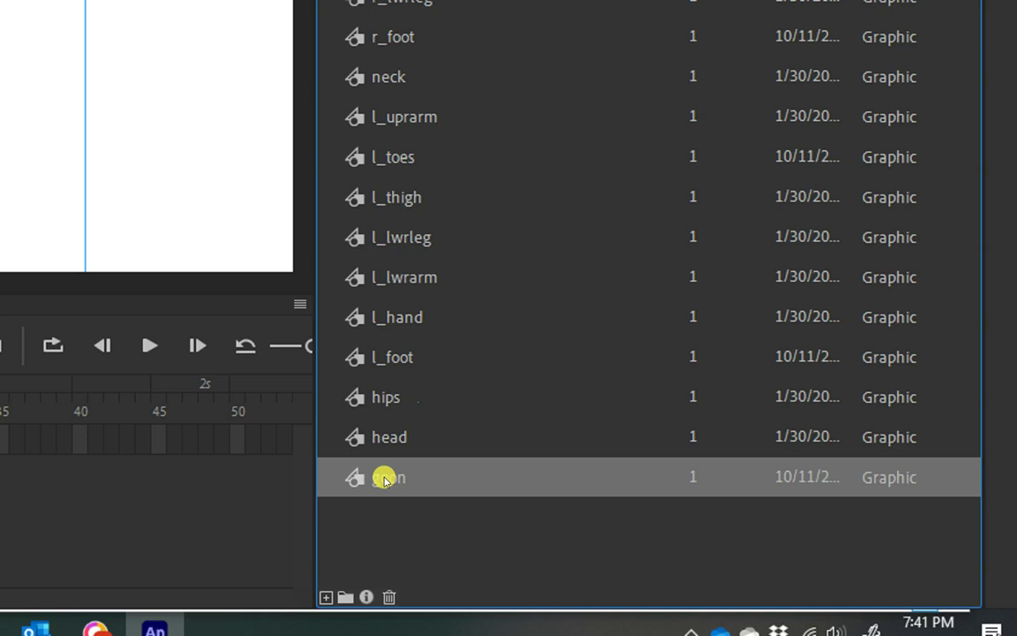
Duplicate the goon symbol, rename 'goon copy' to 'goon walk', and select the new symbol
right_click(385, 479)
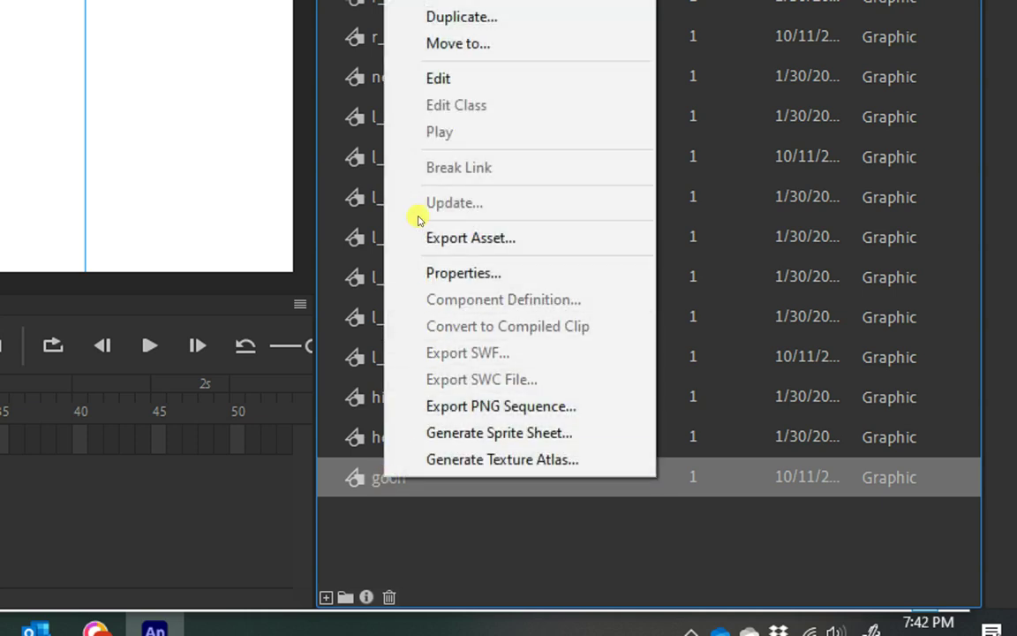
click(433, 165)
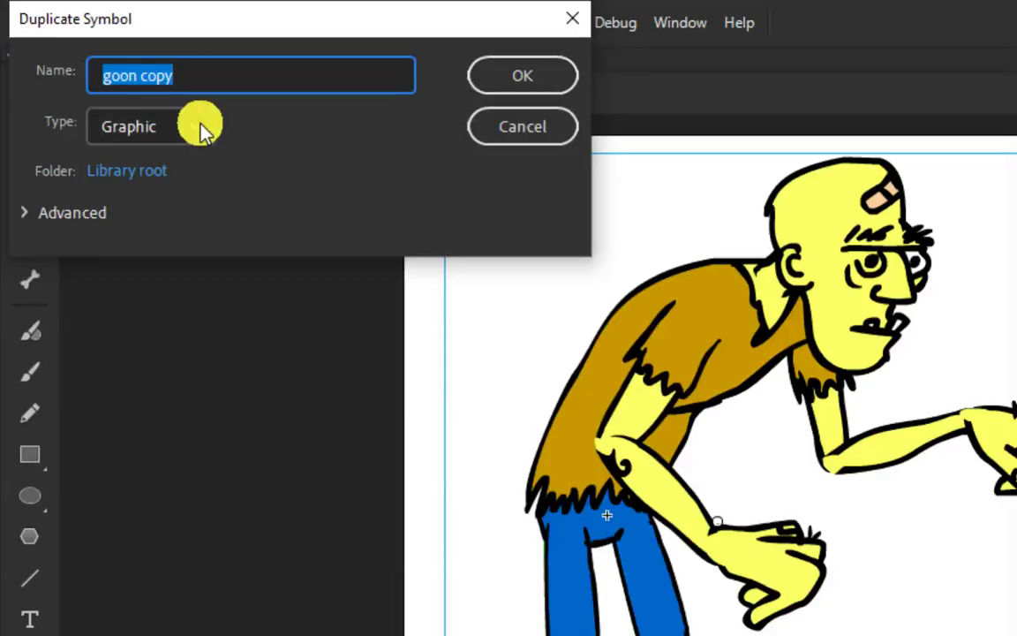
double_click(167, 78)
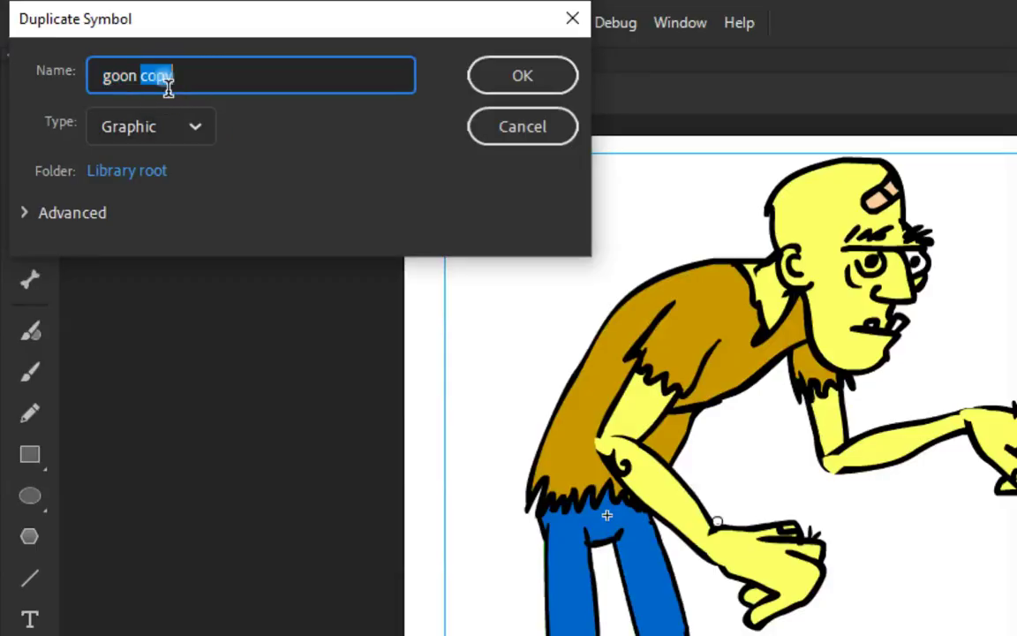
key(BackSpace)
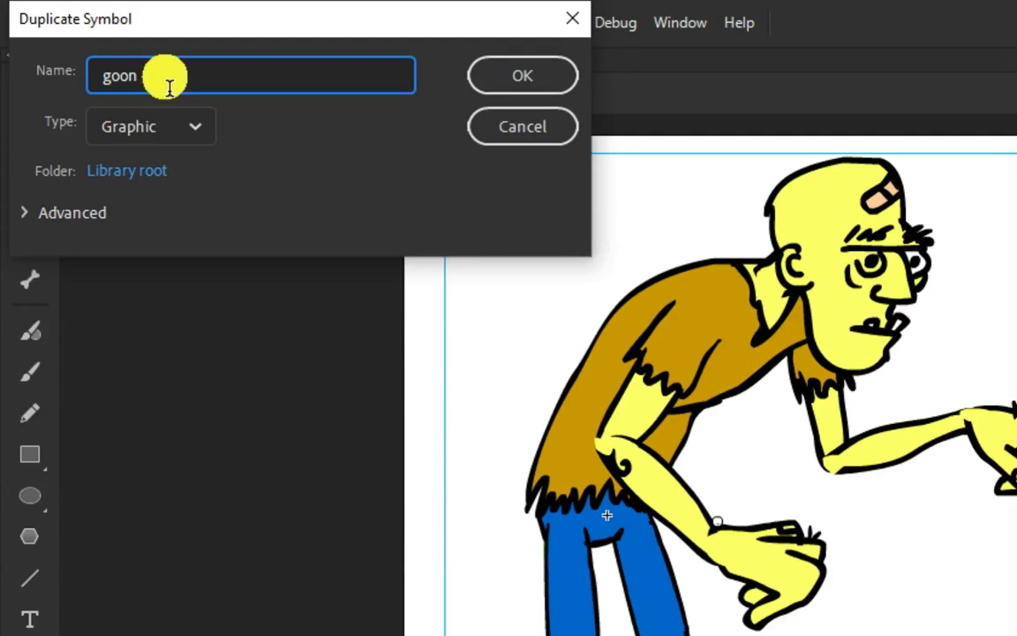
text(walk)
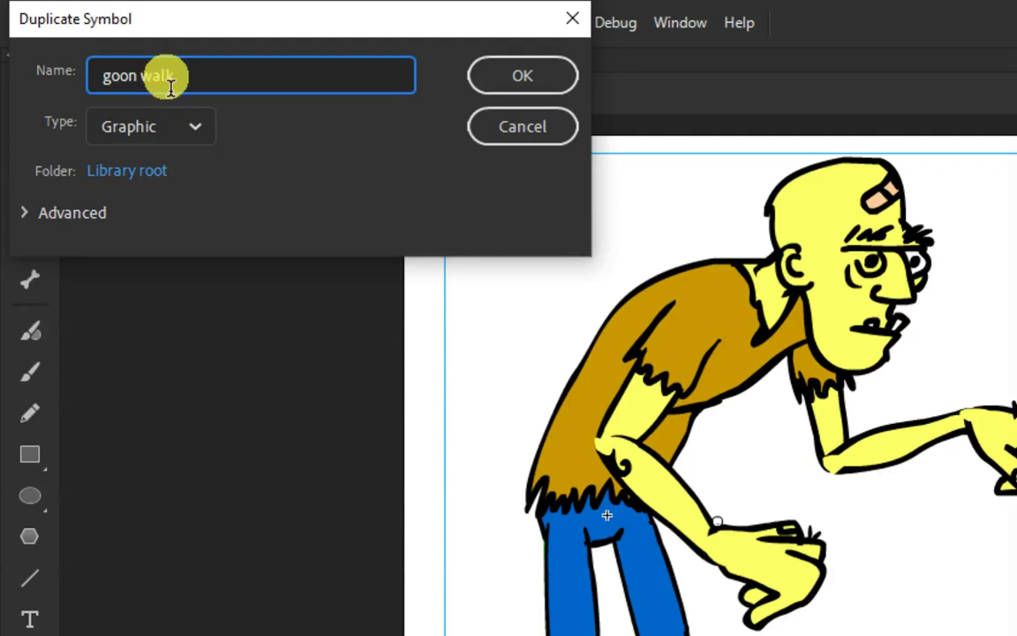
click(503, 86)
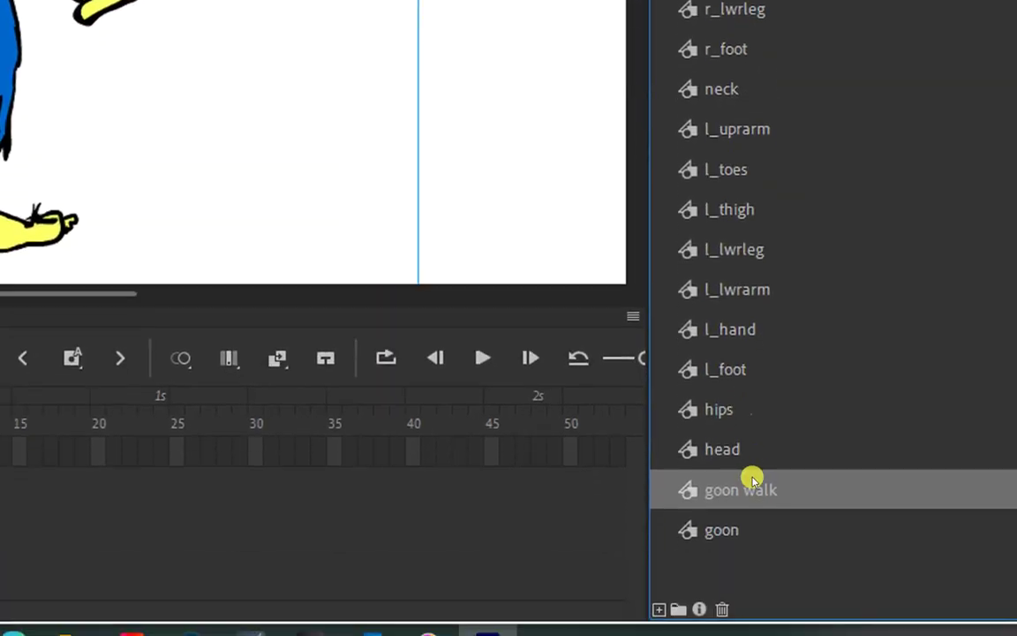
click(738, 493)
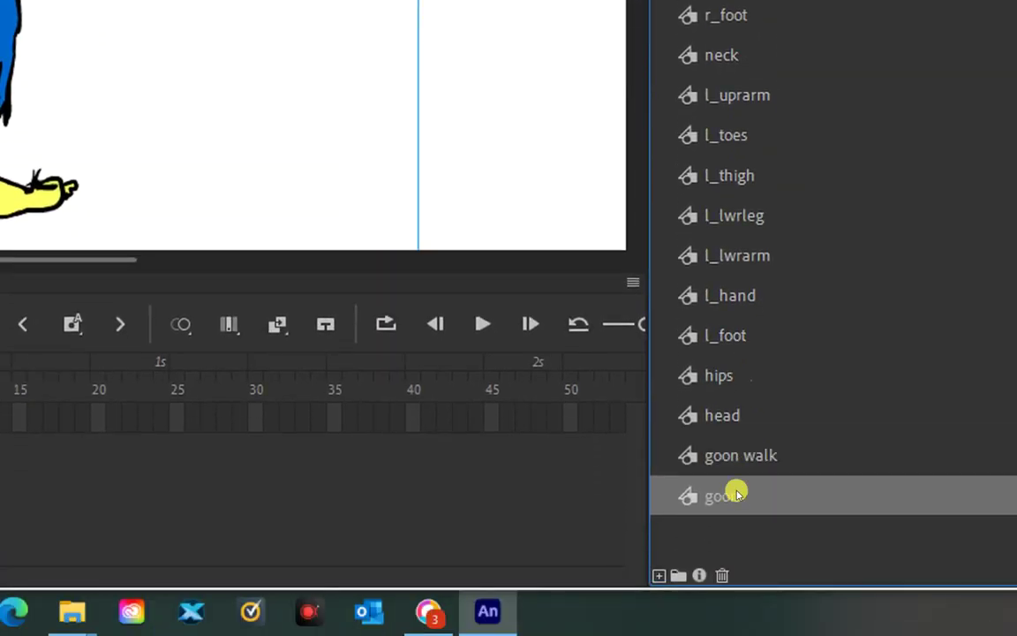
click(738, 461)
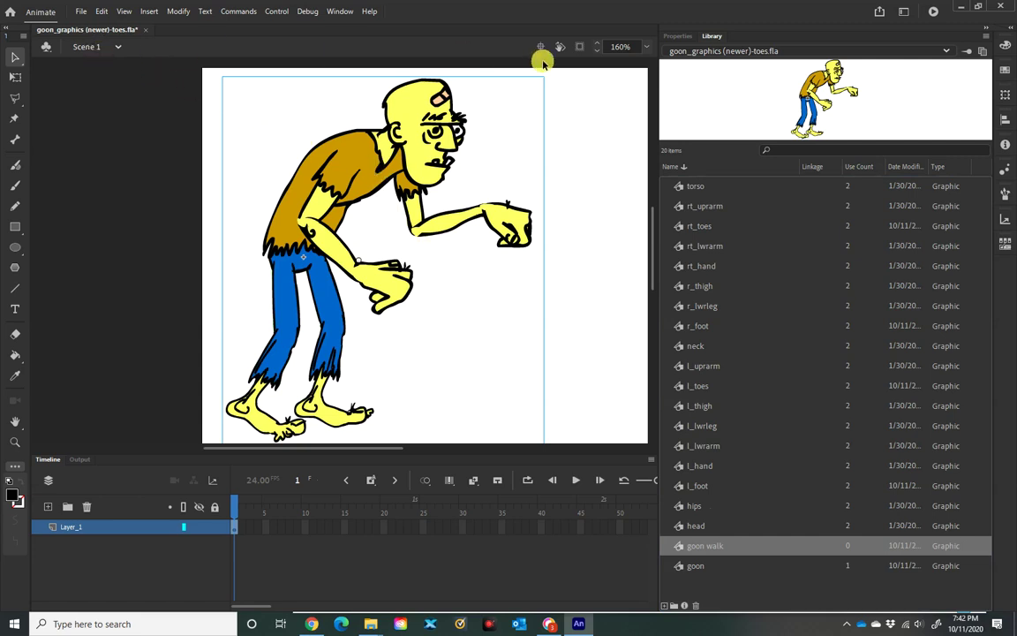
Replace the stage goon instance with the 'goon walk' symbol via Swap Symbol in Properties
click(677, 36)
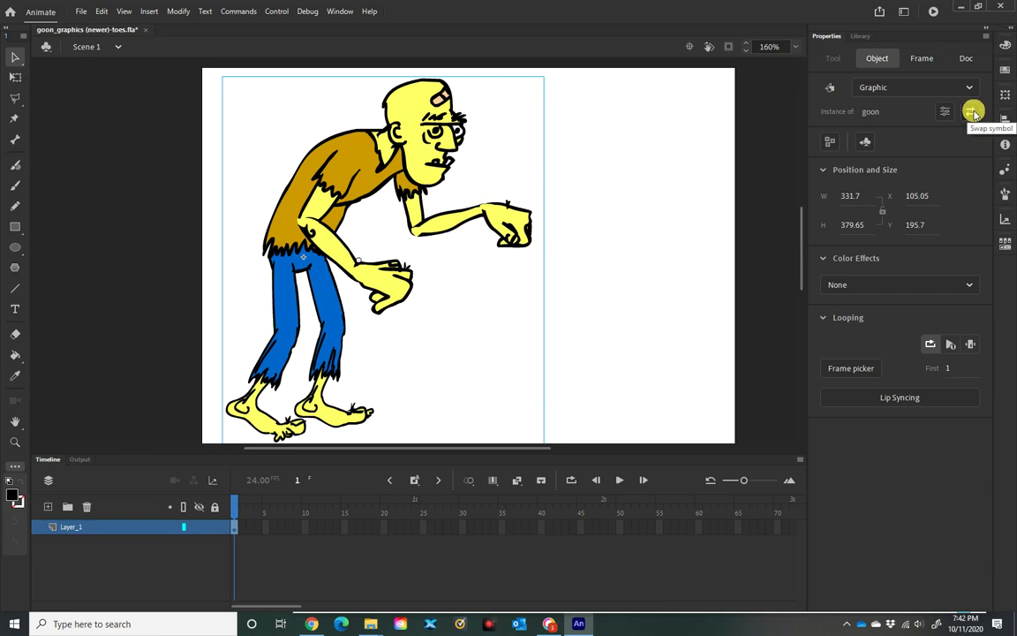
click(971, 112)
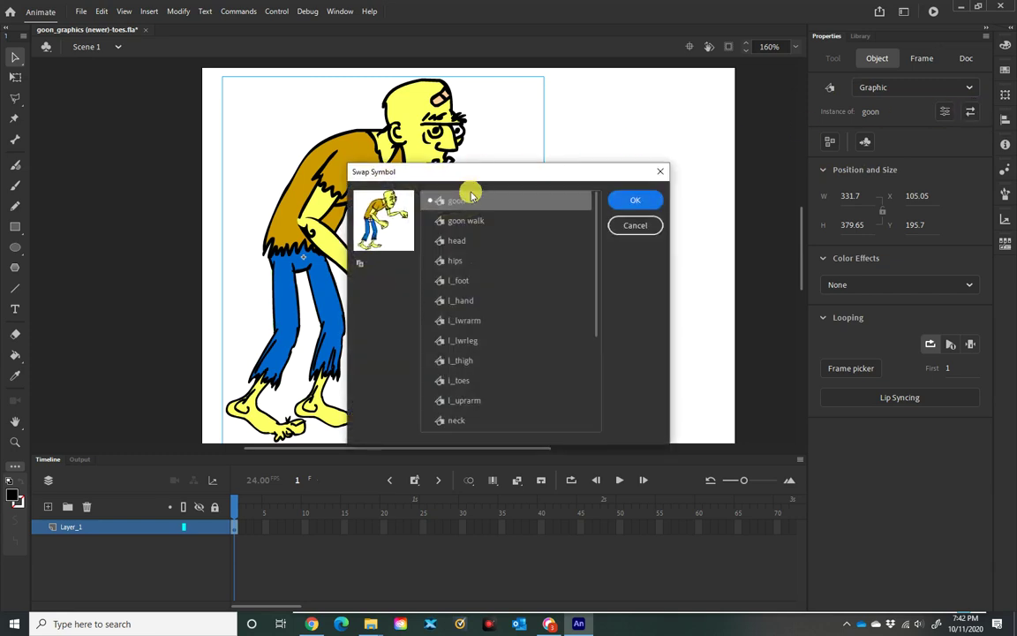
click(624, 201)
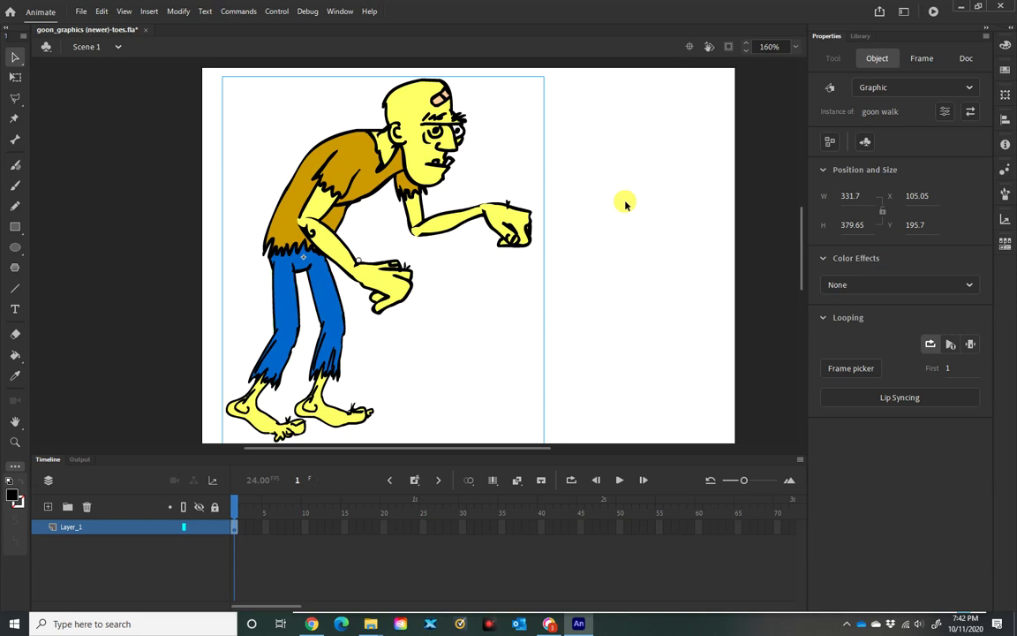